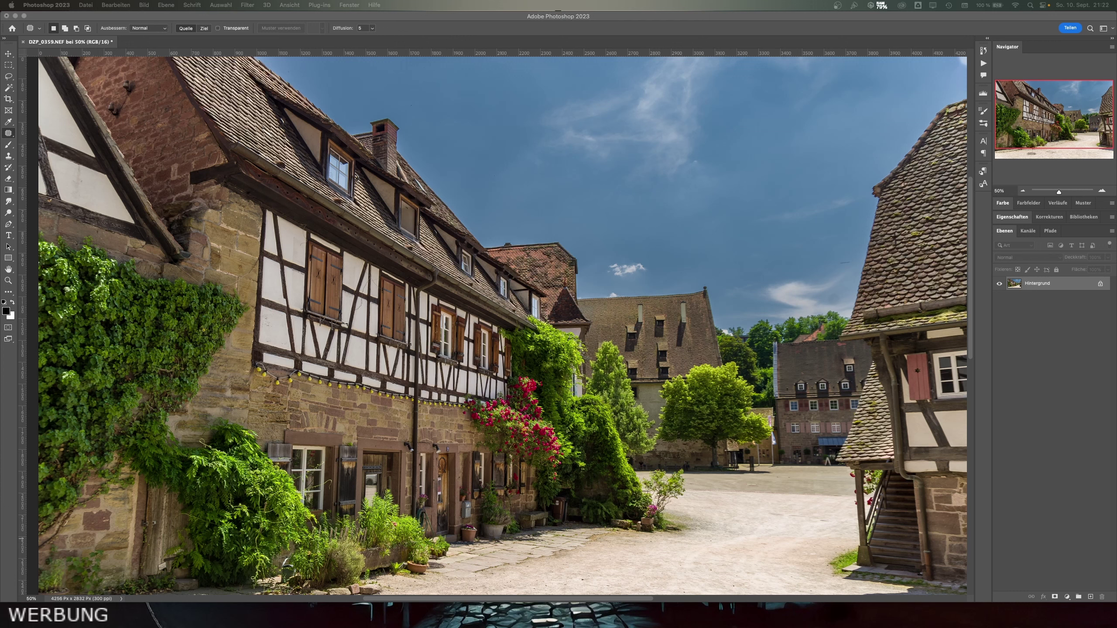
Zoom to 66.67%, duplicate the Hintergrund layer, then remove the copy.
{"action": "left_click", "coordinate": [1025, 195]}
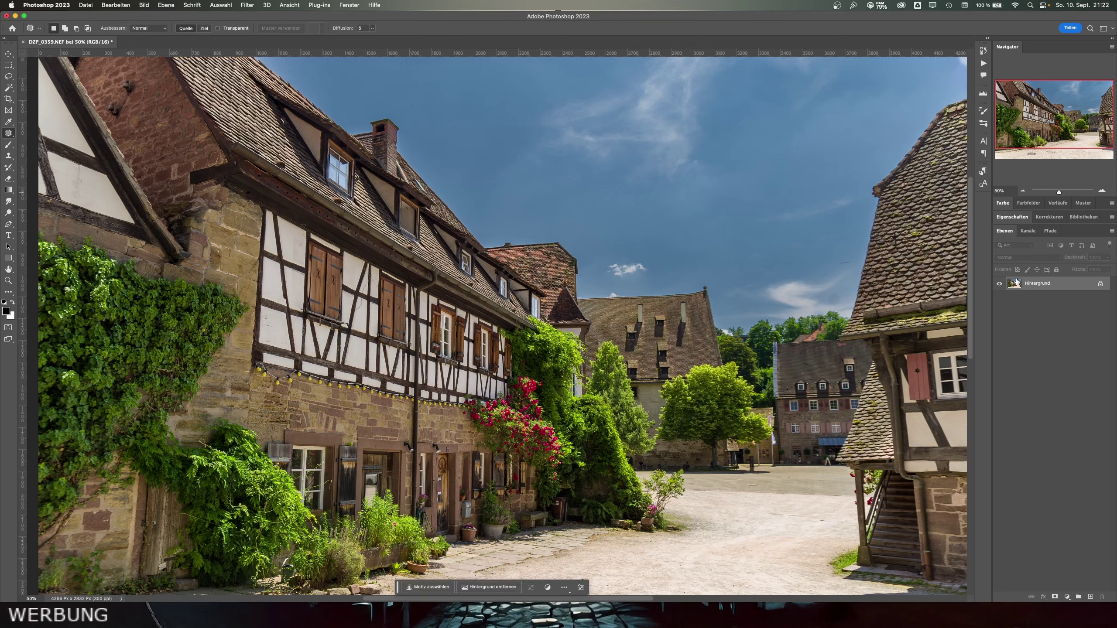
{"action": "left_click", "coordinate": [1103, 191]}
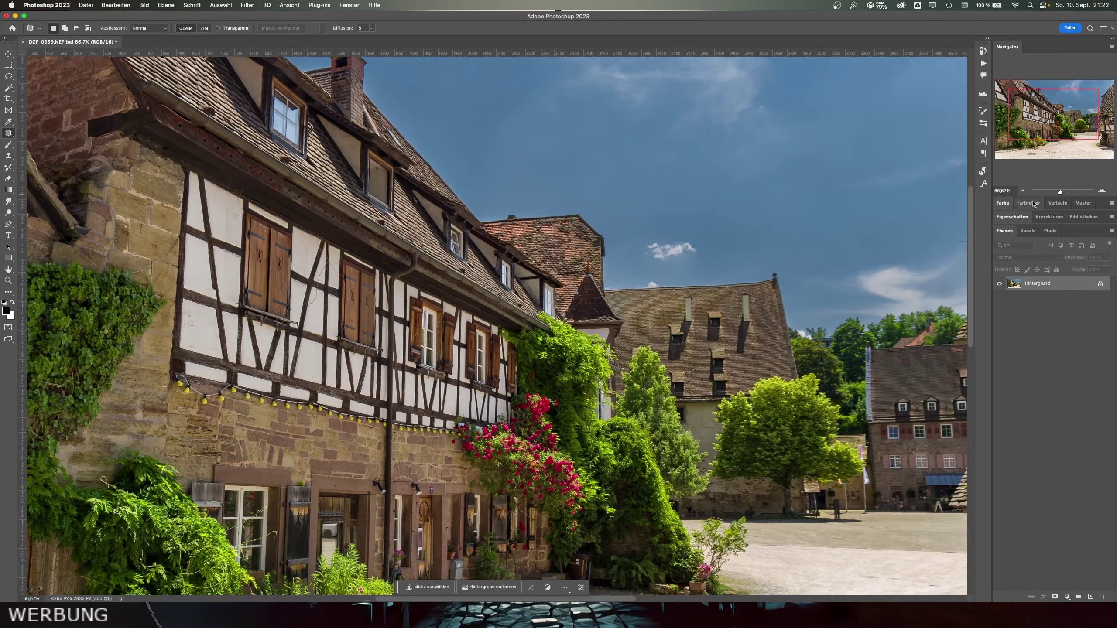
{"action": "mouse_move", "coordinate": [1030, 283]}
{"action": "left_mouse_down"}
{"action": "mouse_move", "coordinate": [1022, 371]}
{"action": "mouse_move", "coordinate": [1091, 597]}
{"action": "left_mouse_up"}
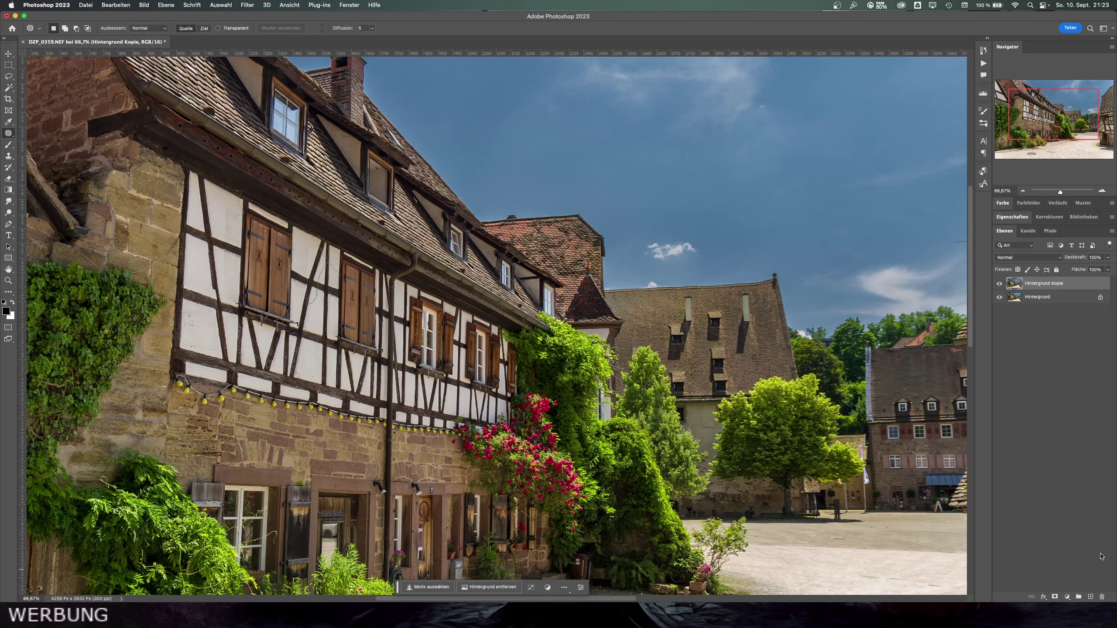
{"action": "left_click_drag", "start_coordinate": [1072, 119], "coordinate": [1087, 116]}
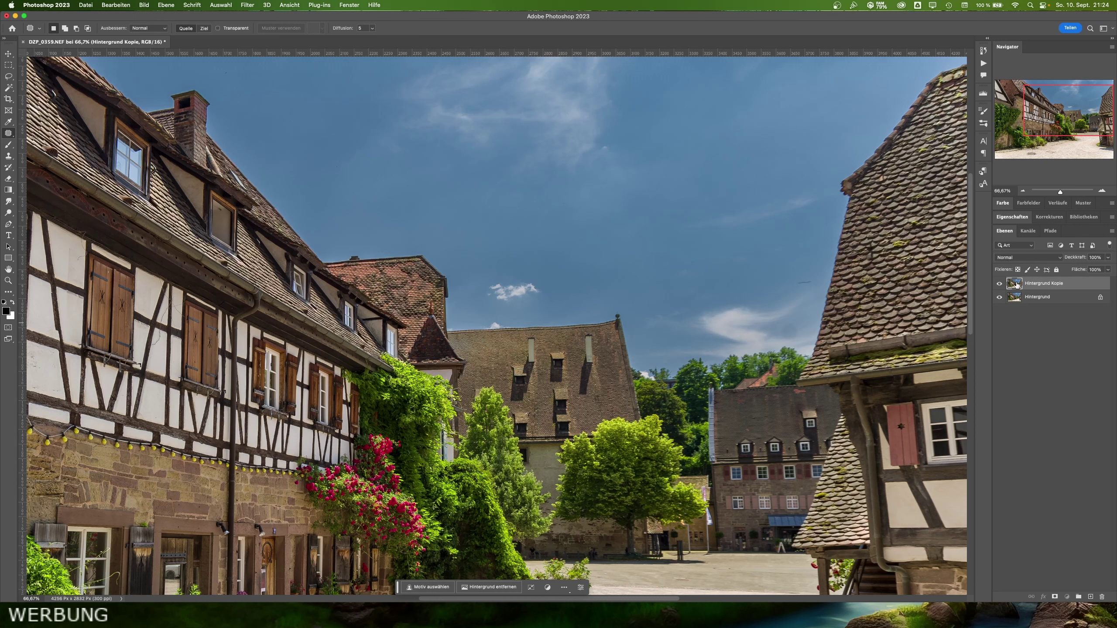
{"action": "mouse_move", "coordinate": [1014, 287]}
{"action": "left_mouse_down"}
{"action": "mouse_move", "coordinate": [1078, 419]}
{"action": "mouse_move", "coordinate": [1102, 597]}
{"action": "left_mouse_up"}
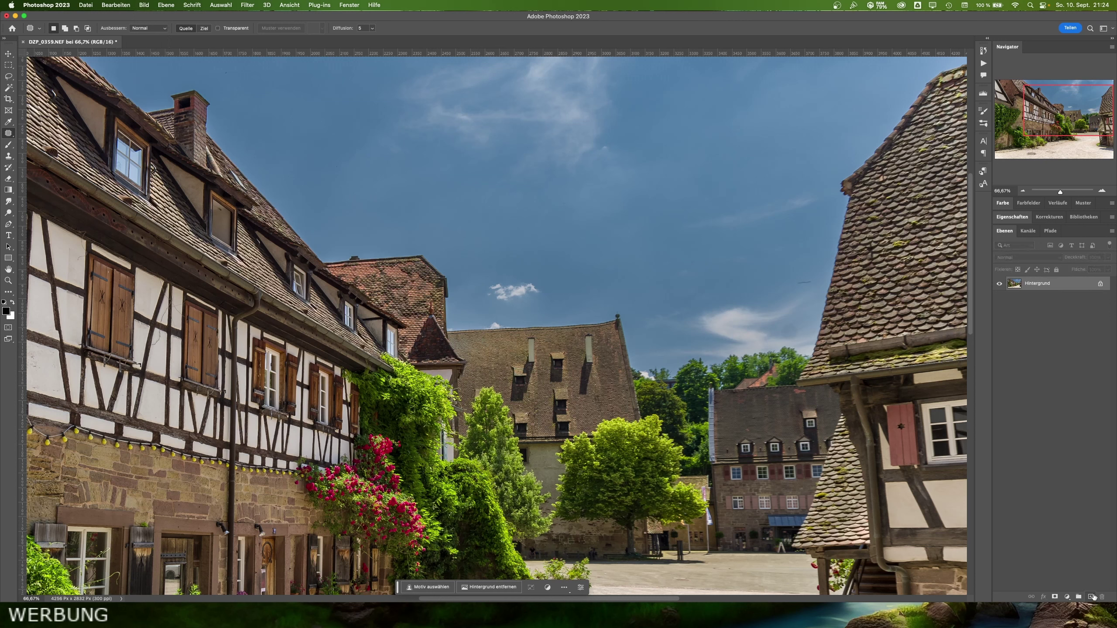
Add an empty layer and try patching the dark right-hand sky speck with the Patch tool.
{"action": "left_click", "coordinate": [1092, 596]}
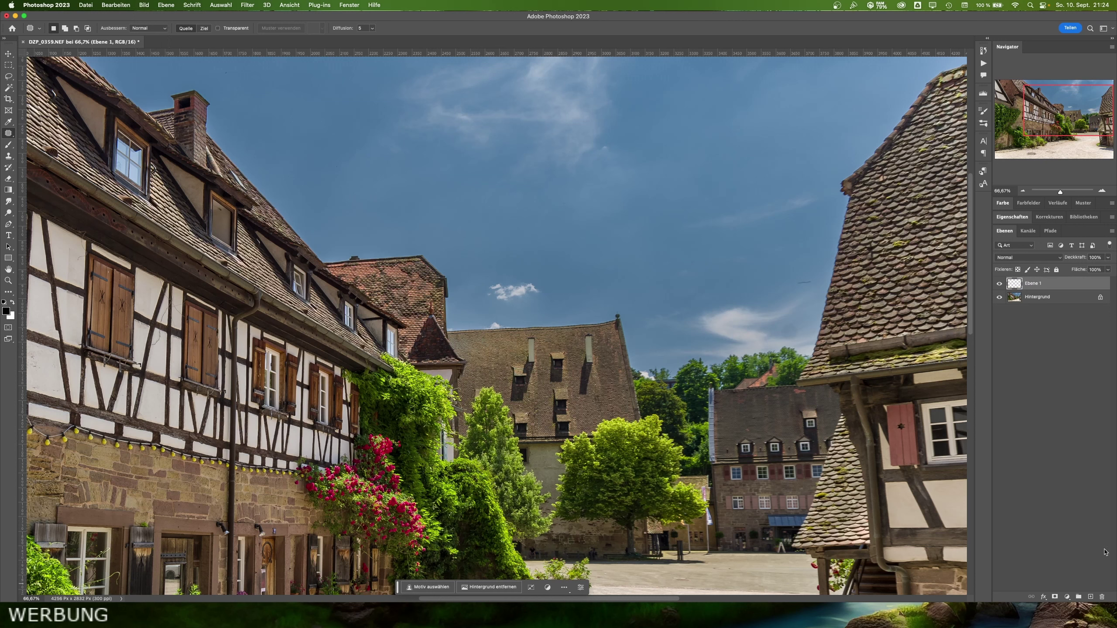
{"action": "right_click", "coordinate": [9, 136]}
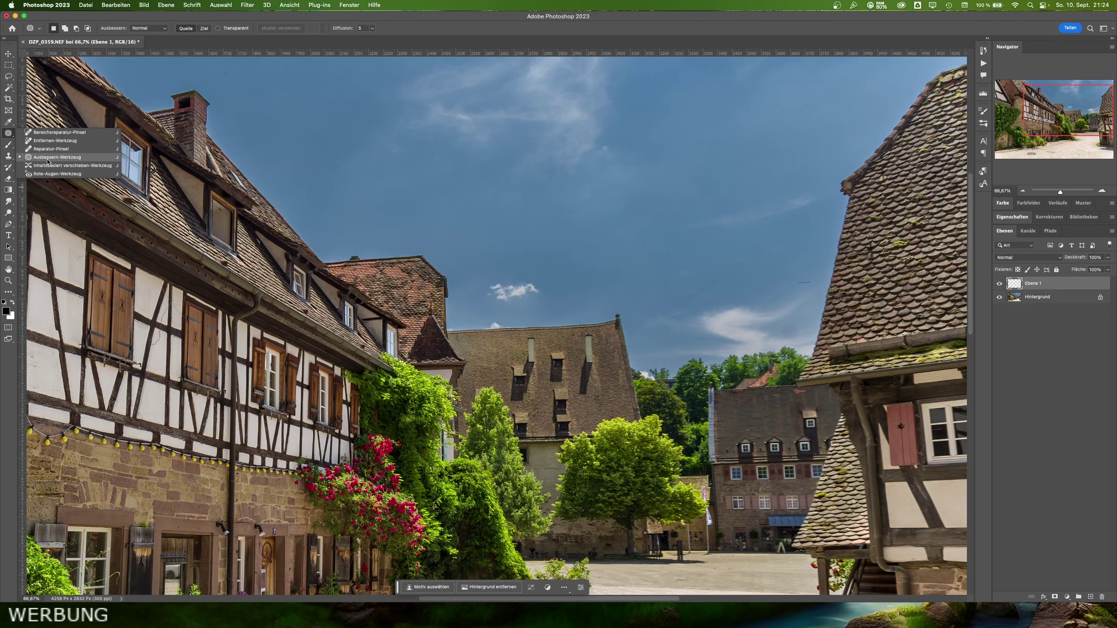
{"action": "left_click_drag", "start_coordinate": [1086, 127], "coordinate": [1084, 127]}
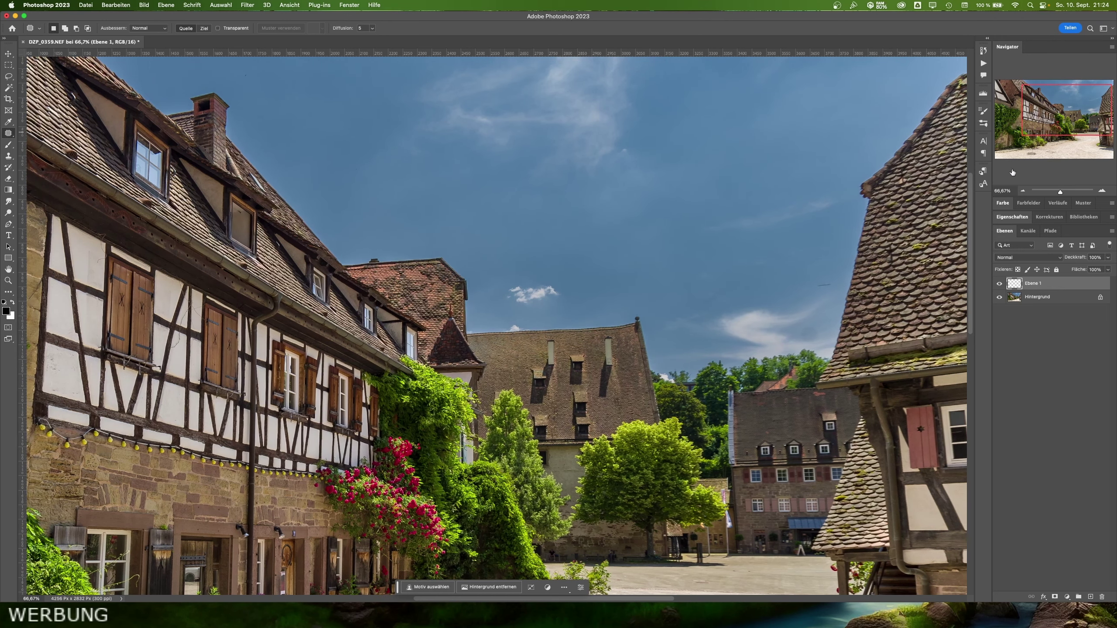
{"action": "left_click_drag", "start_coordinate": [829, 282], "coordinate": [823, 282]}
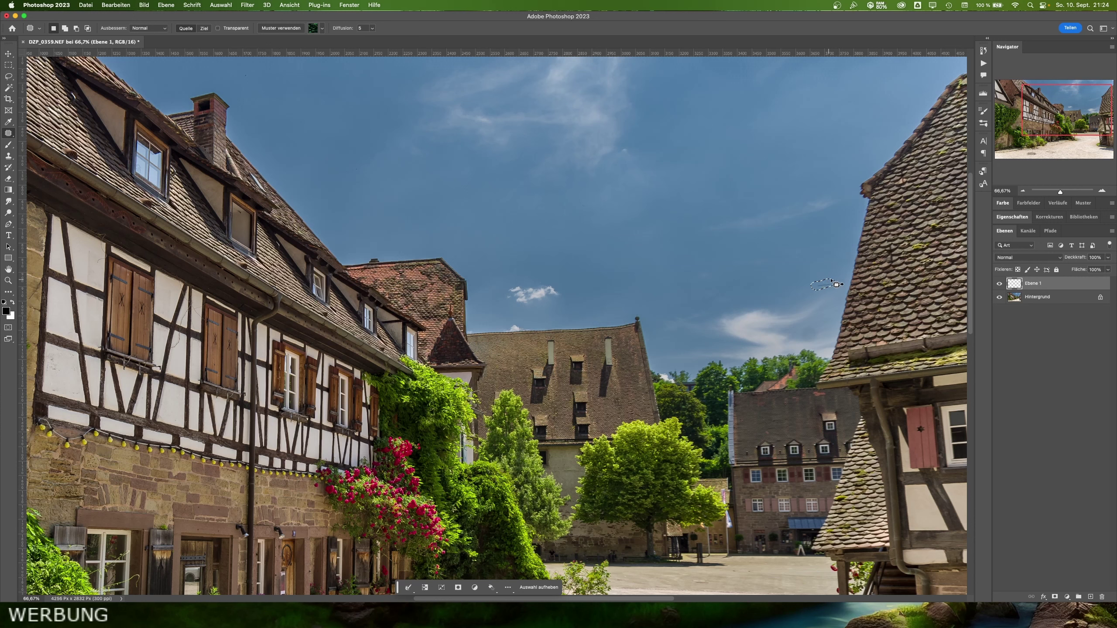
{"action": "left_click_drag", "start_coordinate": [829, 289], "coordinate": [840, 286]}
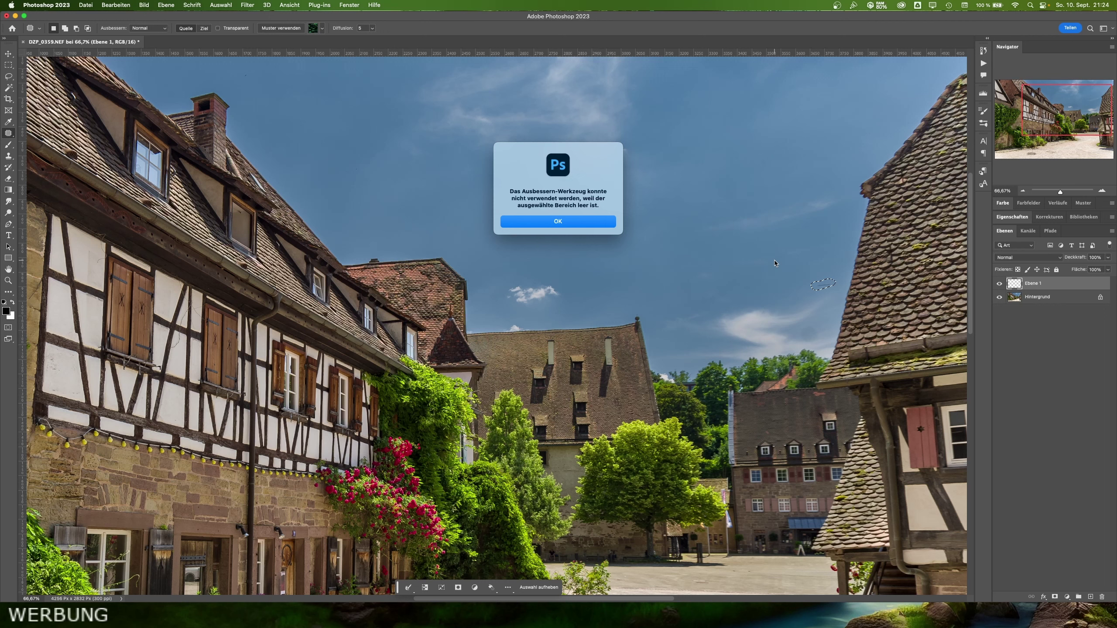
Dismiss the empty-area warning and delete the empty Ebene 1 layer.
{"action": "left_click", "coordinate": [570, 222]}
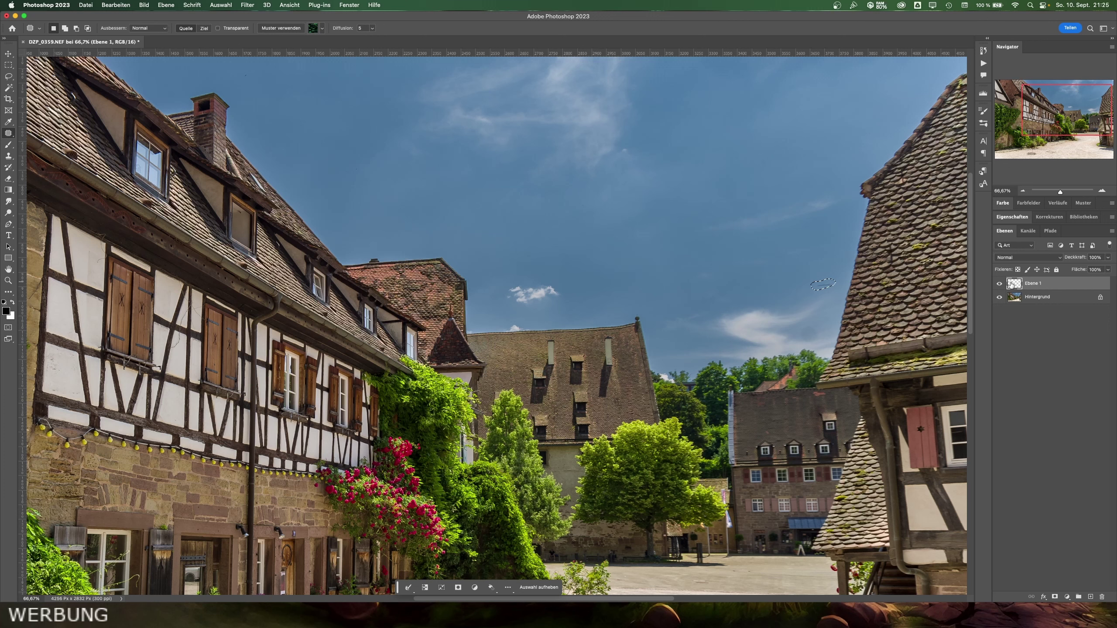
{"action": "left_click_drag", "start_coordinate": [1014, 284], "coordinate": [1103, 596]}
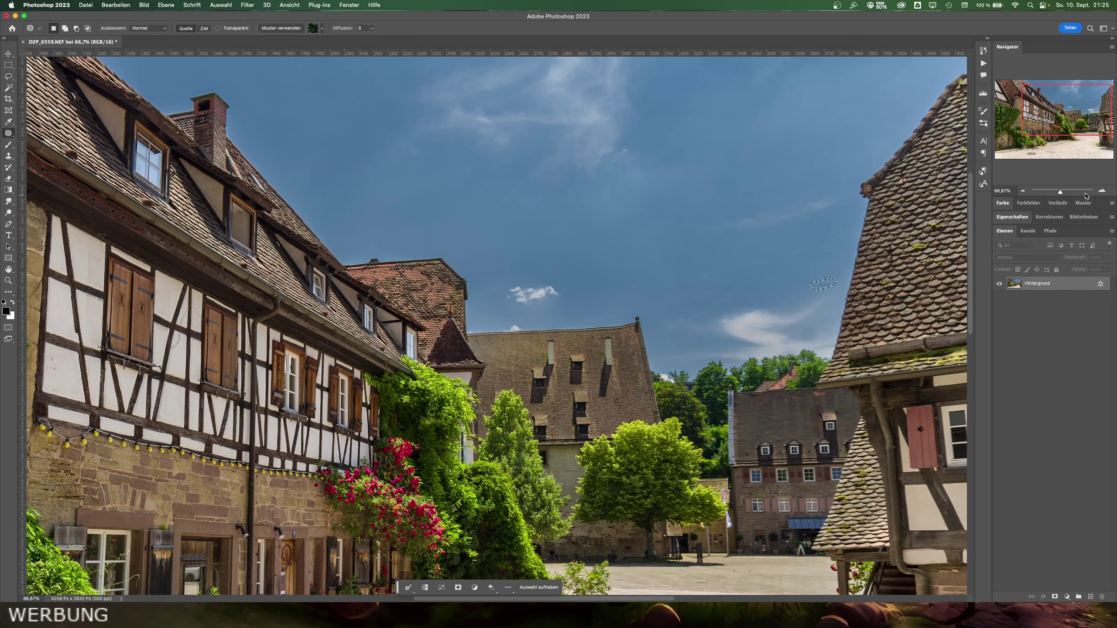
At 100% zoom, patch the dark dust specks in the sky with clean sky.
{"action": "left_click", "coordinate": [1103, 191]}
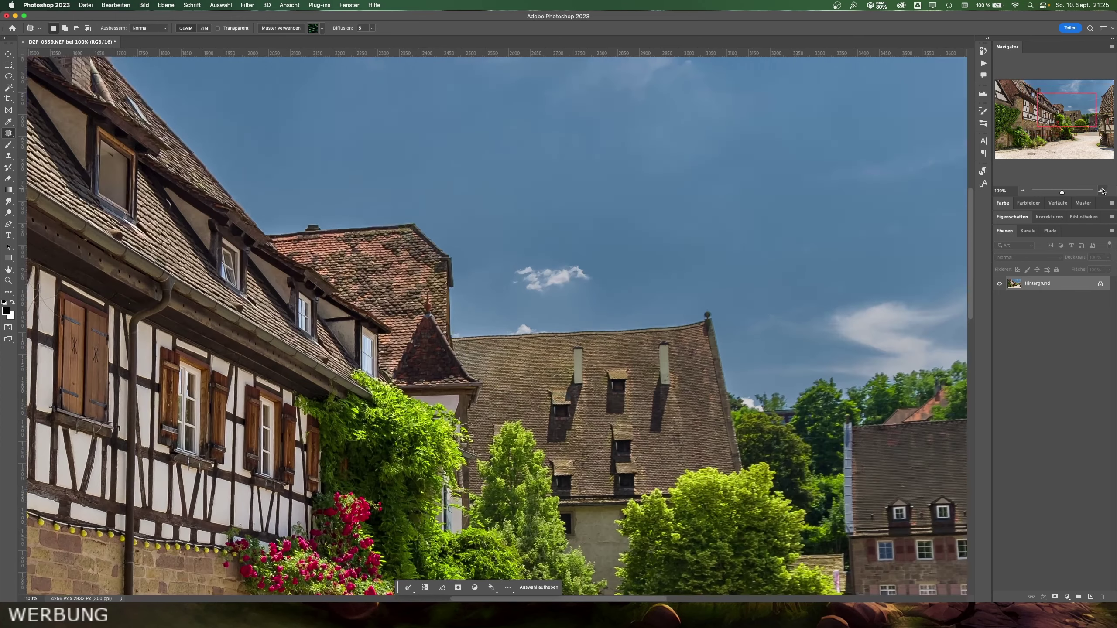
{"action": "left_click_drag", "start_coordinate": [1061, 123], "coordinate": [1075, 118]}
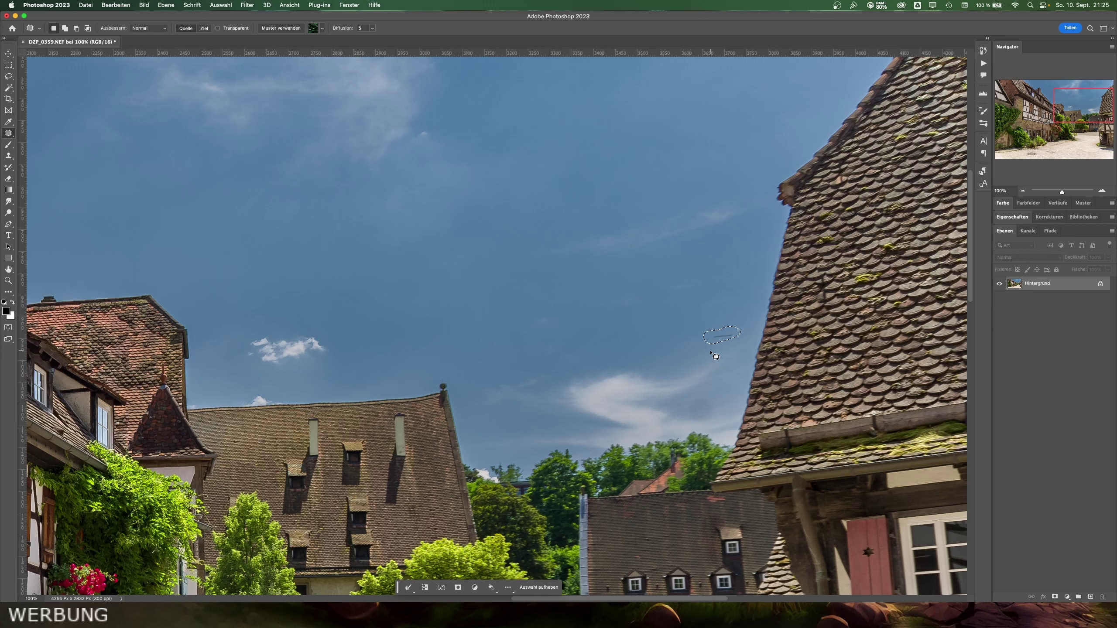
{"action": "left_click", "coordinate": [726, 320]}
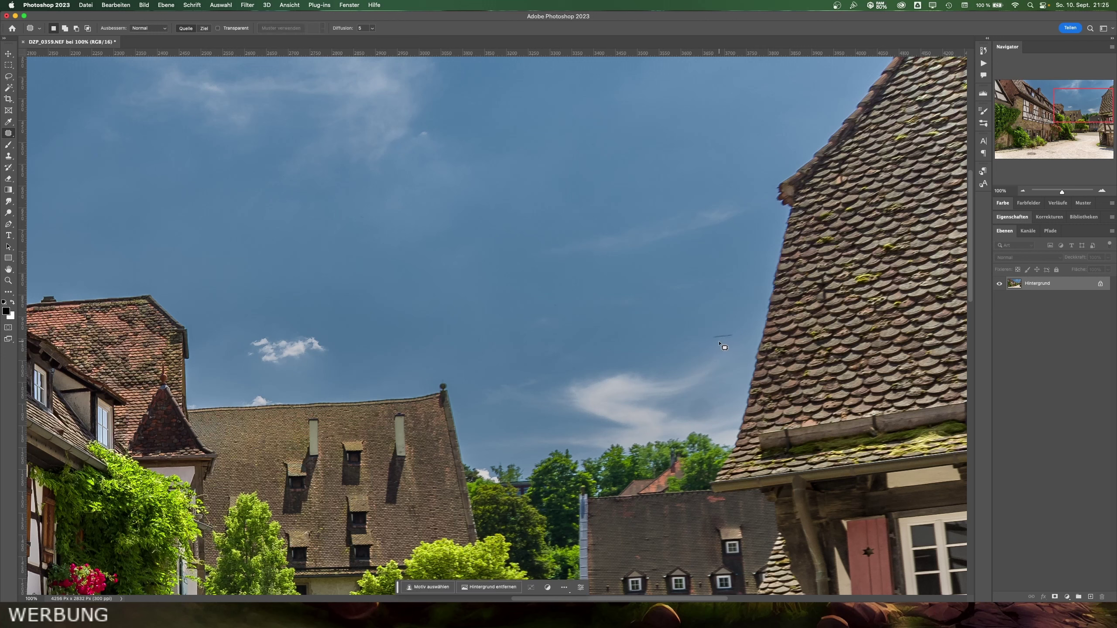
{"action": "mouse_move", "coordinate": [720, 343]}
{"action": "left_mouse_down"}
{"action": "mouse_move", "coordinate": [742, 336]}
{"action": "mouse_move", "coordinate": [718, 345]}
{"action": "left_mouse_up"}
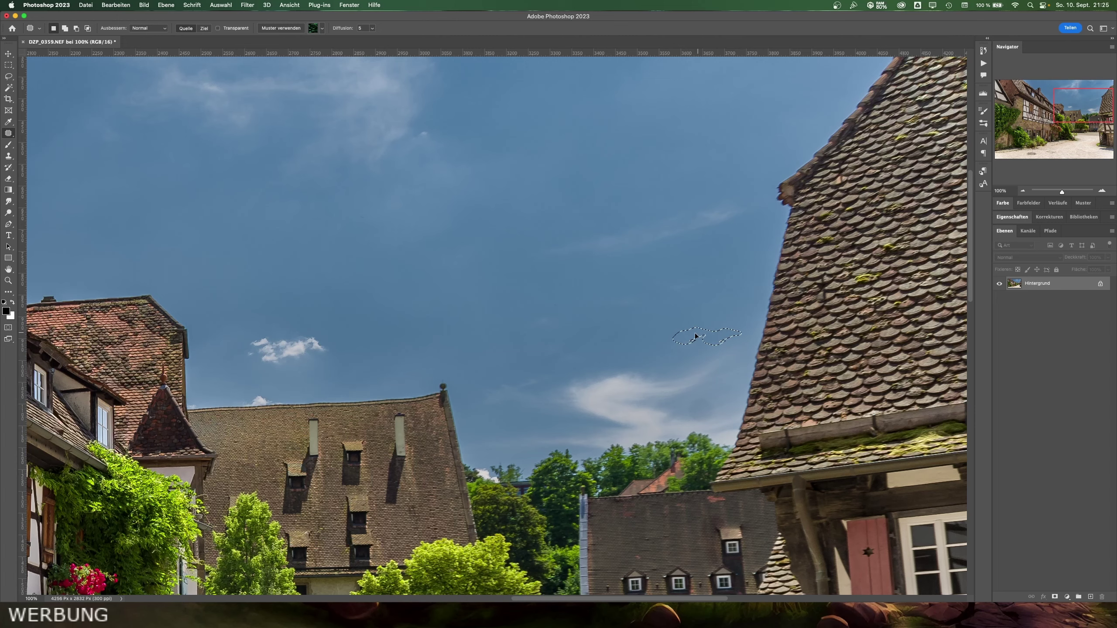
{"action": "left_click_drag", "start_coordinate": [1077, 121], "coordinate": [1030, 113]}
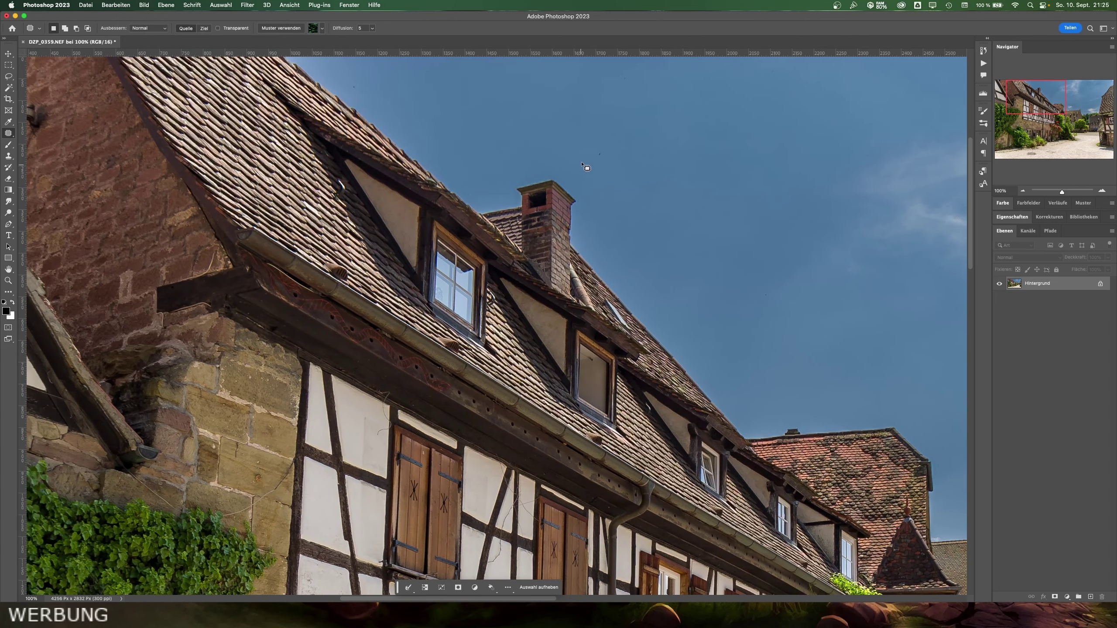
{"action": "left_click_drag", "start_coordinate": [605, 148], "coordinate": [604, 149]}
{"action": "mouse_move", "coordinate": [354, 79]}
{"action": "left_mouse_down"}
{"action": "mouse_move", "coordinate": [362, 94]}
{"action": "mouse_move", "coordinate": [387, 84]}
{"action": "left_mouse_up"}
{"action": "key", "text": "ctrl+d"}
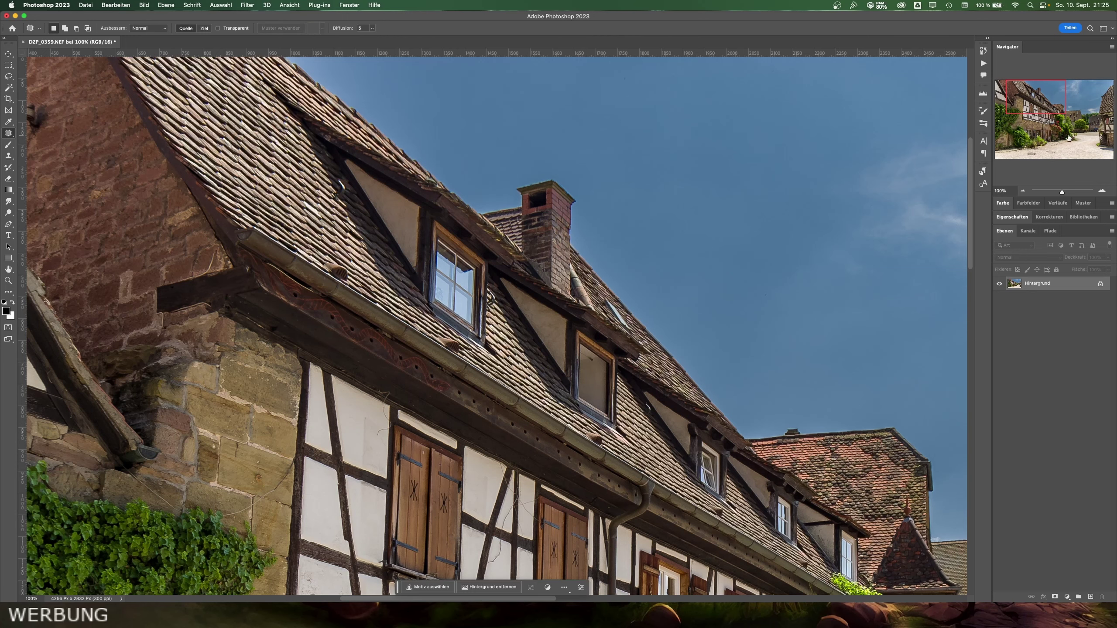
Patch a speck near the cloud and one on the roof tiles, then pan toward the courtyard.
{"action": "left_click_drag", "start_coordinate": [1061, 103], "coordinate": [1113, 116]}
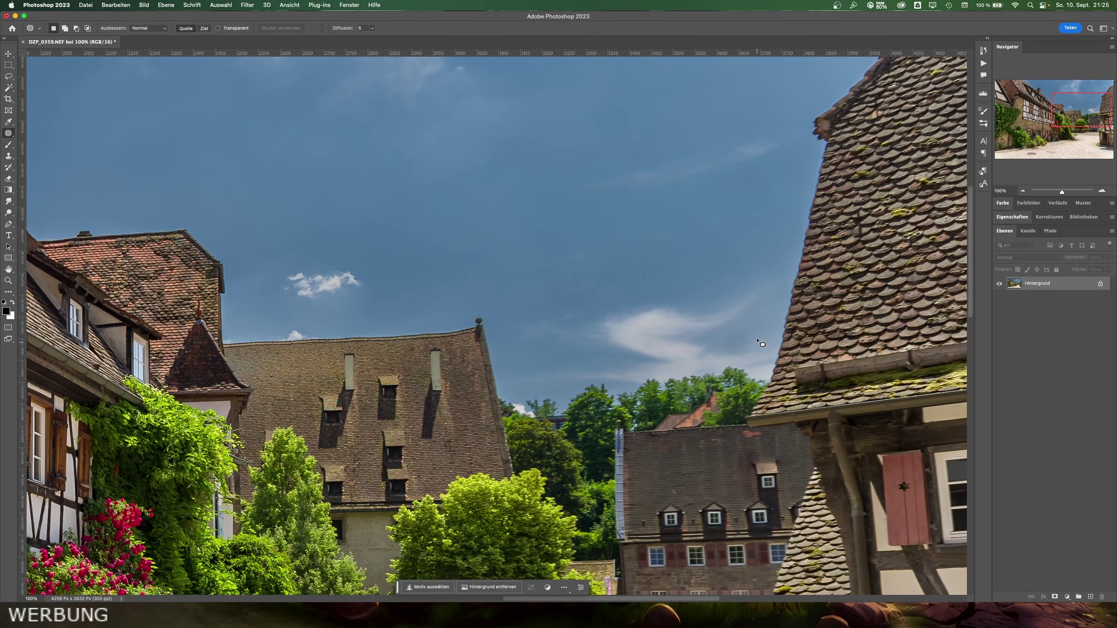
{"action": "mouse_move", "coordinate": [738, 329]}
{"action": "left_mouse_down"}
{"action": "mouse_move", "coordinate": [728, 333]}
{"action": "mouse_move", "coordinate": [741, 330]}
{"action": "left_mouse_up"}
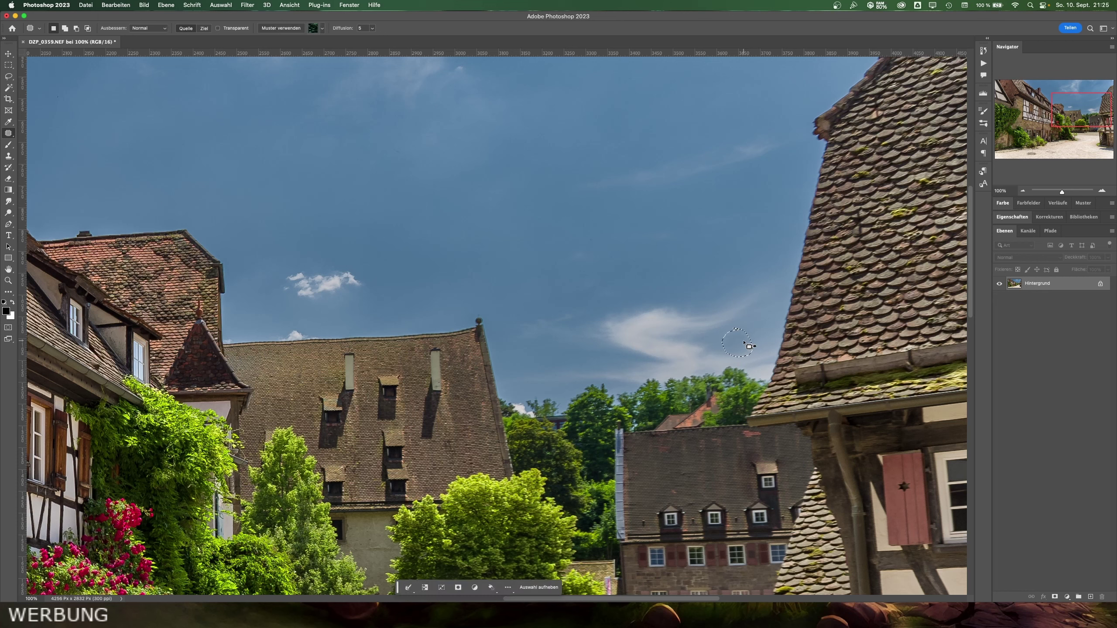
{"action": "left_click", "coordinate": [792, 304]}
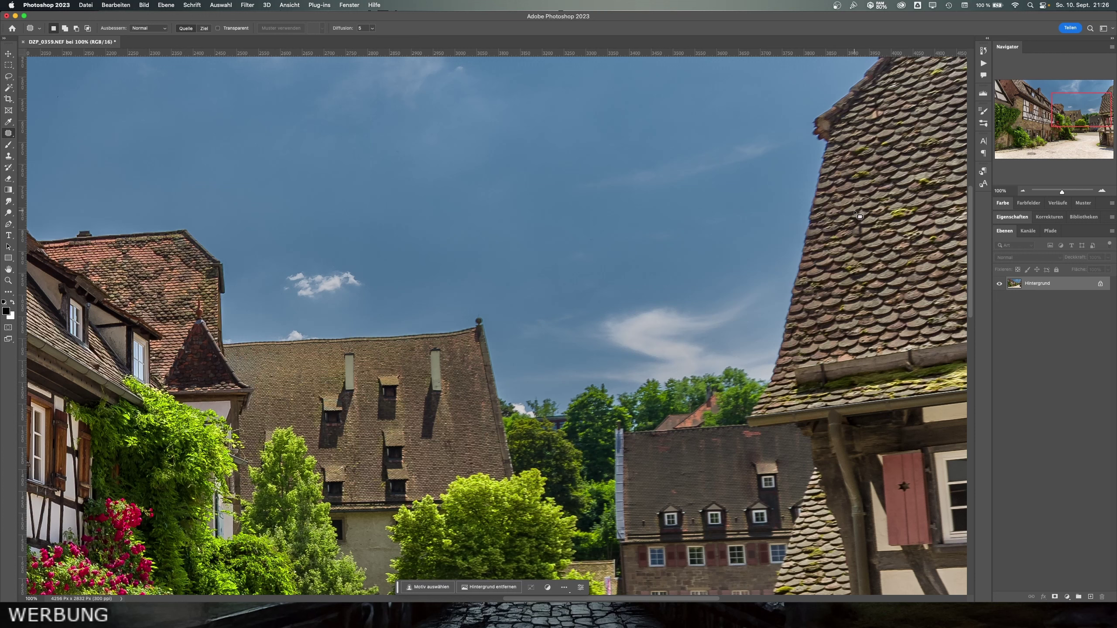
{"action": "left_click_drag", "start_coordinate": [853, 212], "coordinate": [874, 243]}
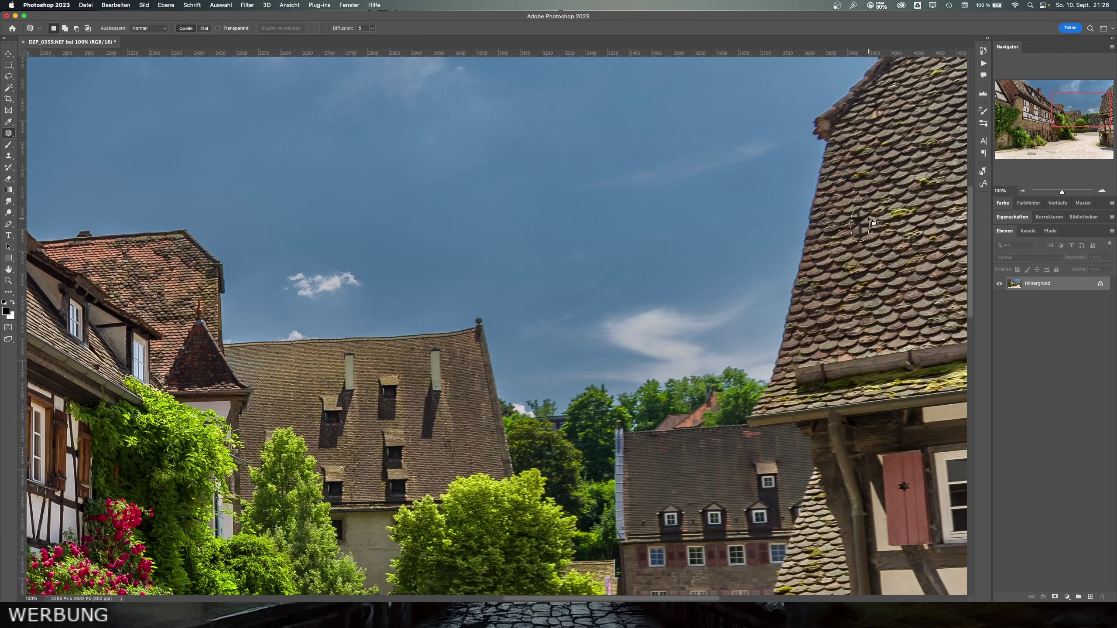
{"action": "mouse_move", "coordinate": [873, 243]}
{"action": "left_mouse_down"}
{"action": "mouse_move", "coordinate": [867, 229]}
{"action": "mouse_move", "coordinate": [838, 238]}
{"action": "left_mouse_up"}
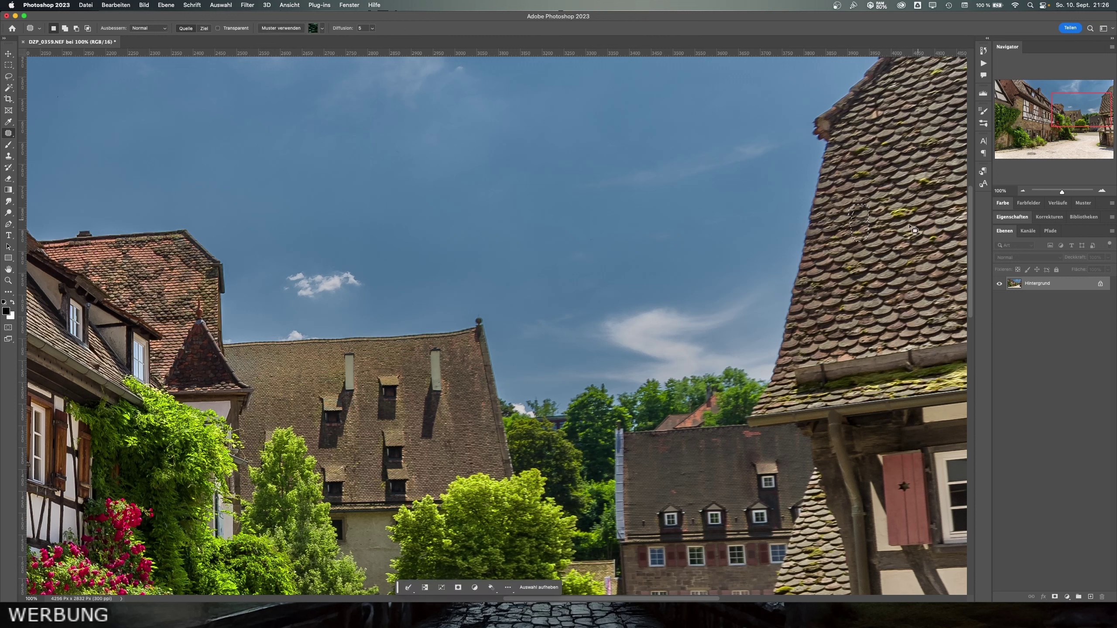
{"action": "key", "text": "super+d"}
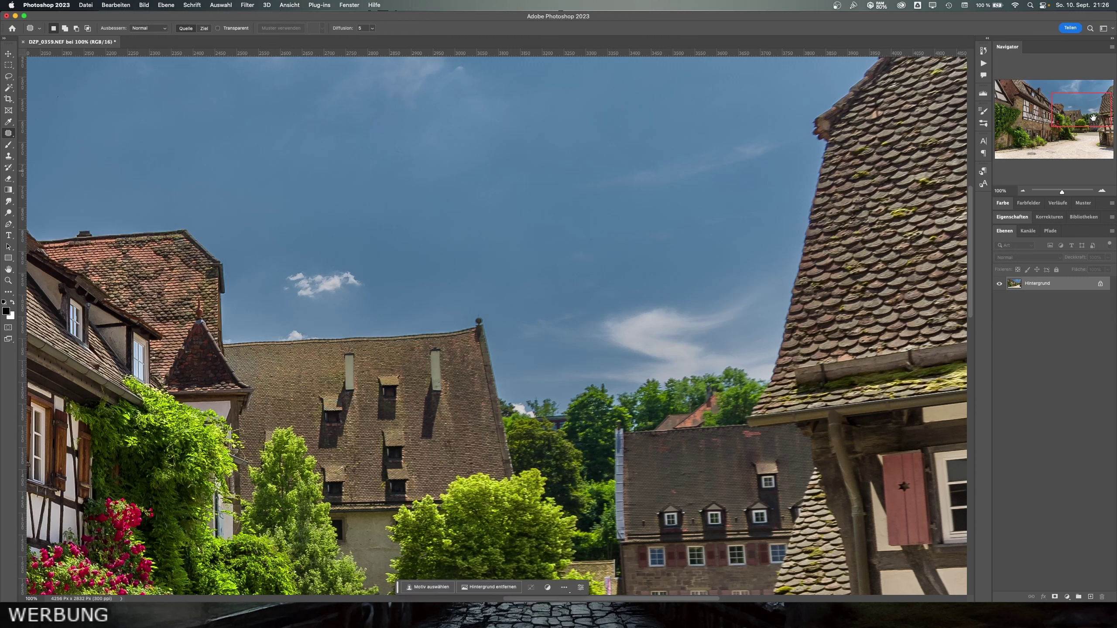
{"action": "mouse_move", "coordinate": [1100, 115]}
{"action": "left_mouse_down"}
{"action": "mouse_move", "coordinate": [1102, 138]}
{"action": "mouse_move", "coordinate": [1065, 124]}
{"action": "left_mouse_up"}
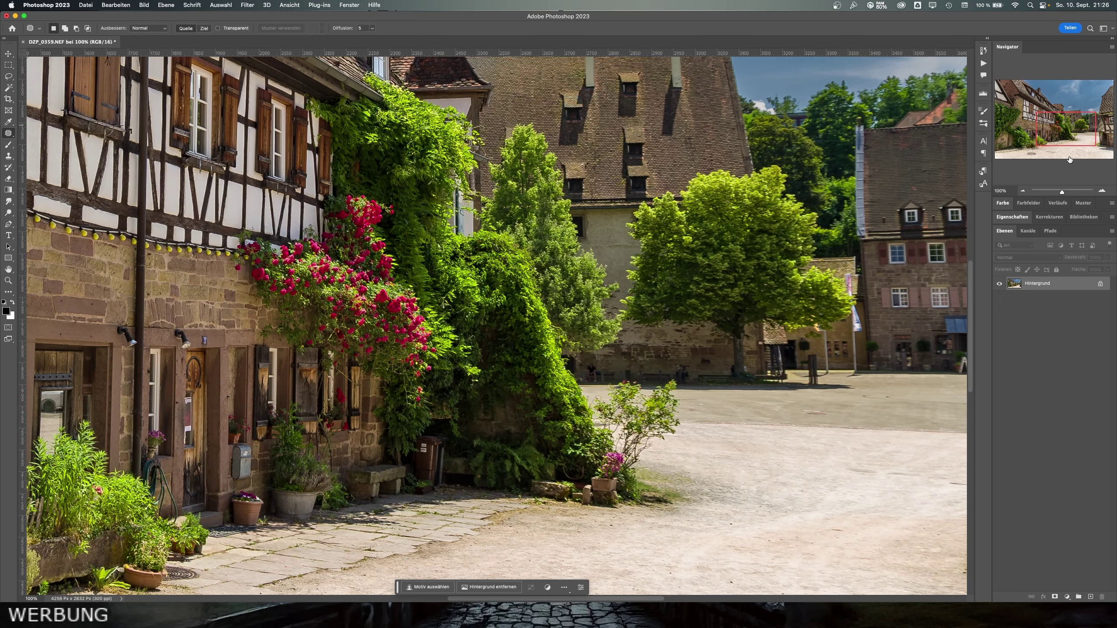
Pan the view to the house front and the gravel with both manhole covers.
{"action": "left_click_drag", "start_coordinate": [1070, 159], "coordinate": [1043, 152]}
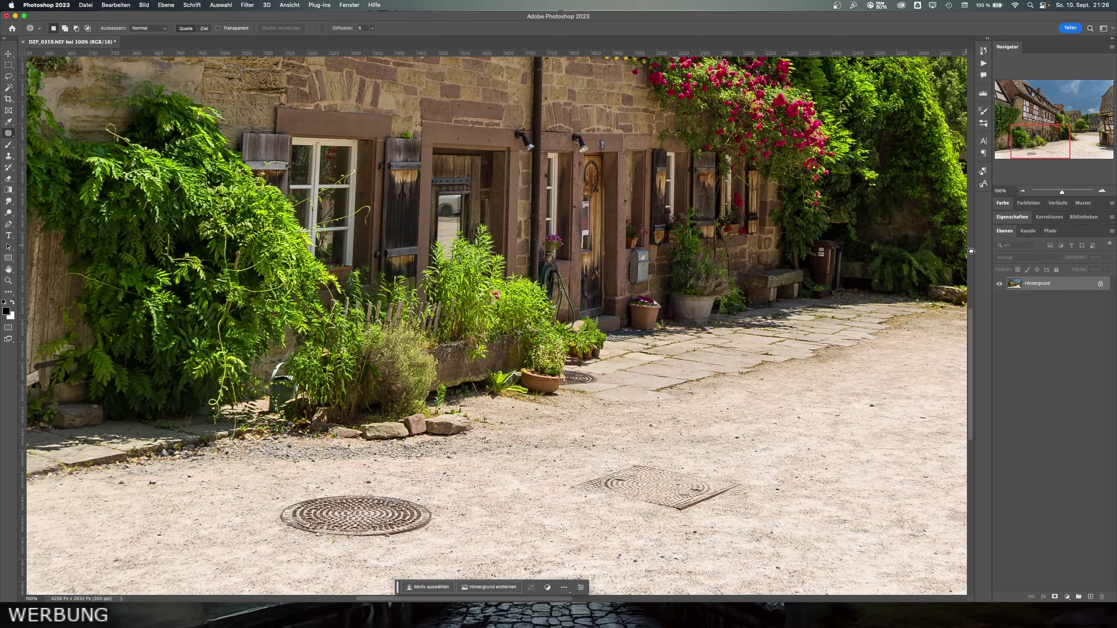
{"action": "mouse_move", "coordinate": [1047, 152]}
{"action": "left_mouse_down"}
{"action": "mouse_move", "coordinate": [1087, 162]}
{"action": "mouse_move", "coordinate": [1048, 158]}
{"action": "left_mouse_up"}
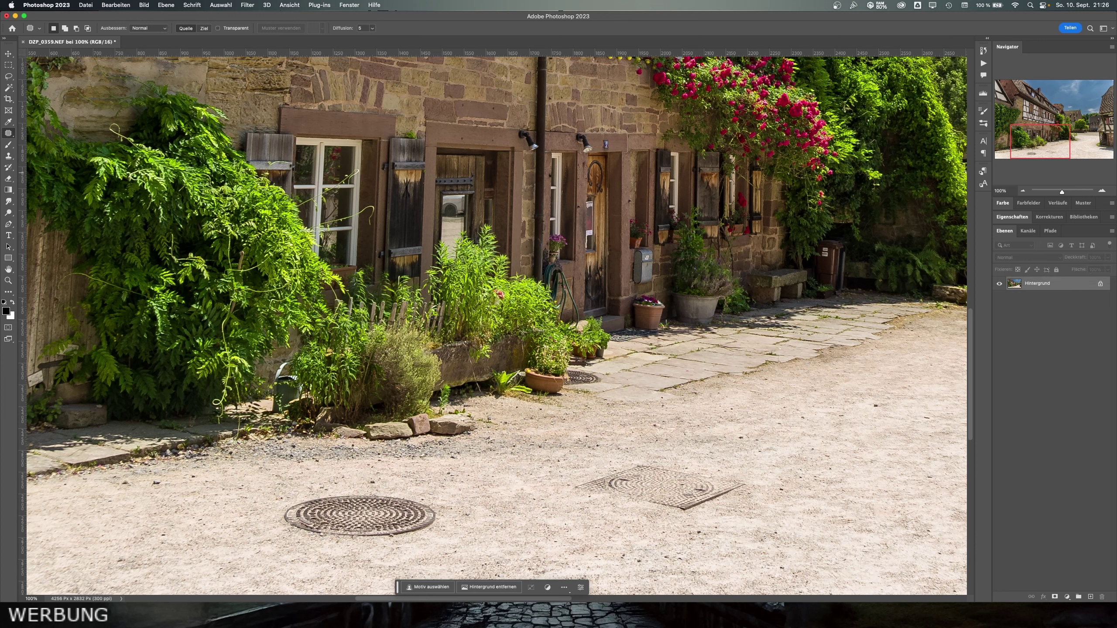
Add the empty layer Ebene 1 and switch to the Spot Healing Brush.
{"action": "left_click", "coordinate": [1091, 597]}
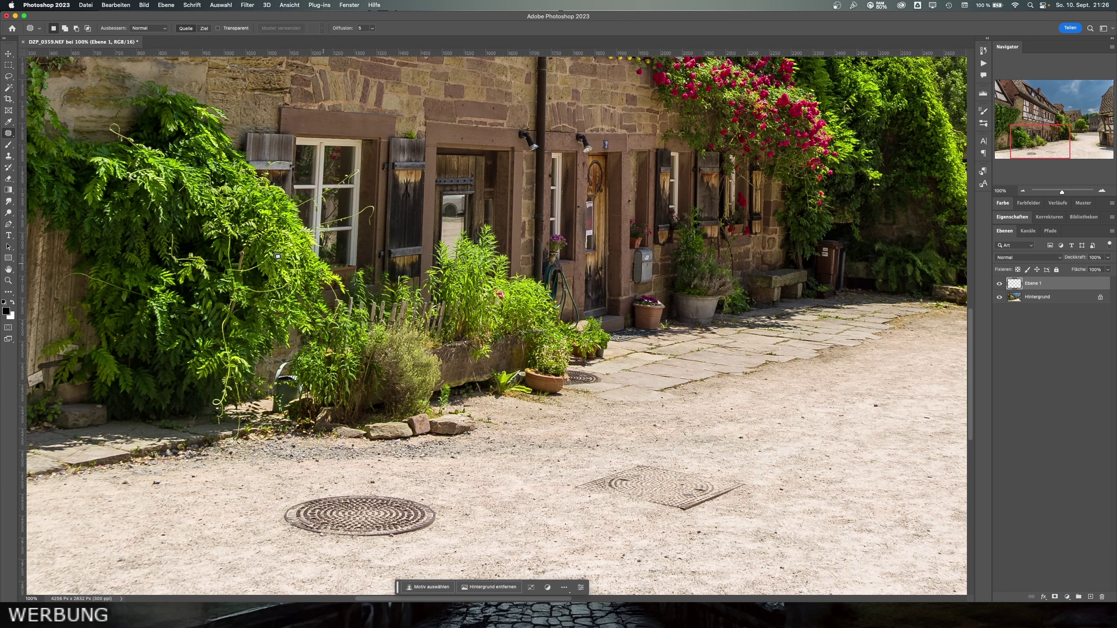
{"action": "right_click", "coordinate": [12, 135]}
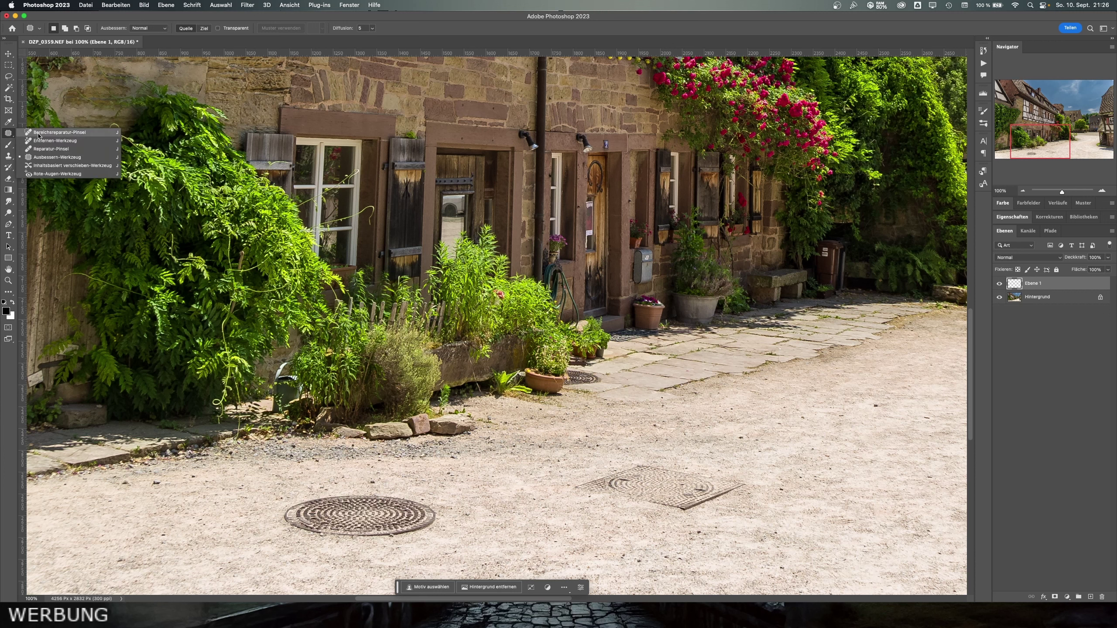
{"action": "left_click", "coordinate": [40, 132]}
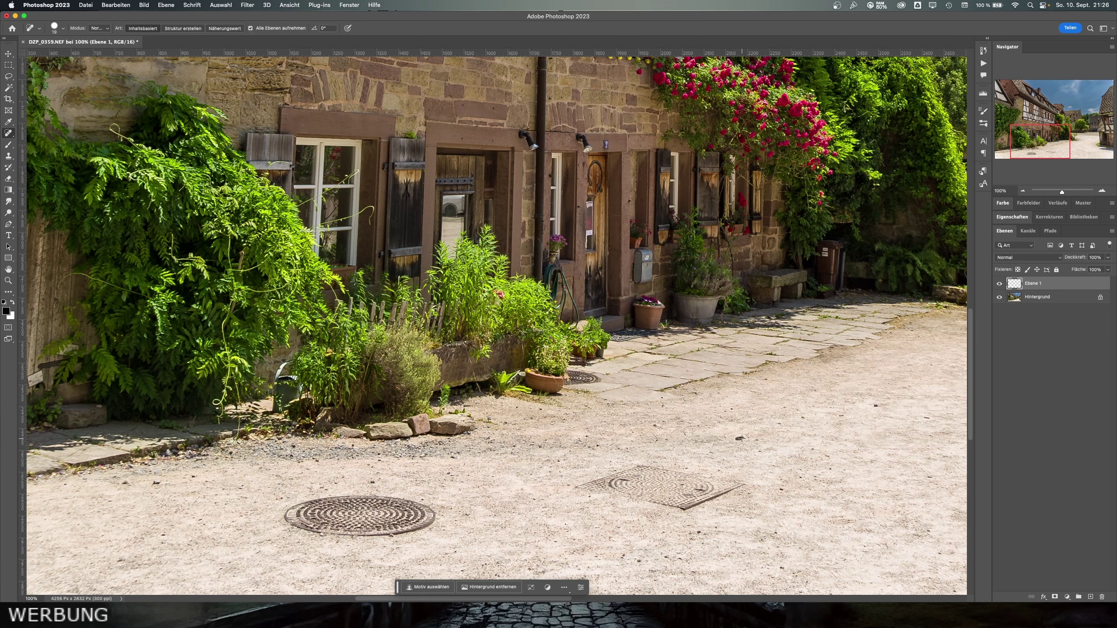
Spot-heal four dark specks on the gravel, then duplicate the Hintergrund layer.
{"action": "left_click", "coordinate": [741, 438]}
{"action": "left_click", "coordinate": [804, 419]}
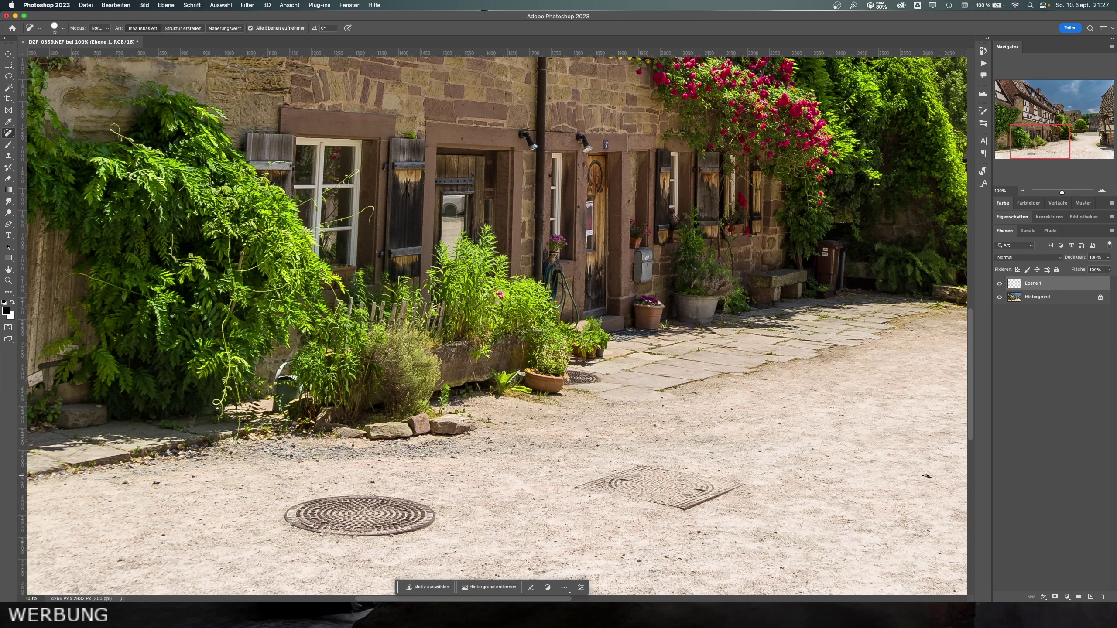
{"action": "left_click", "coordinate": [760, 443]}
{"action": "left_click", "coordinate": [374, 483]}
{"action": "left_click_drag", "start_coordinate": [1081, 298], "coordinate": [1090, 596]}
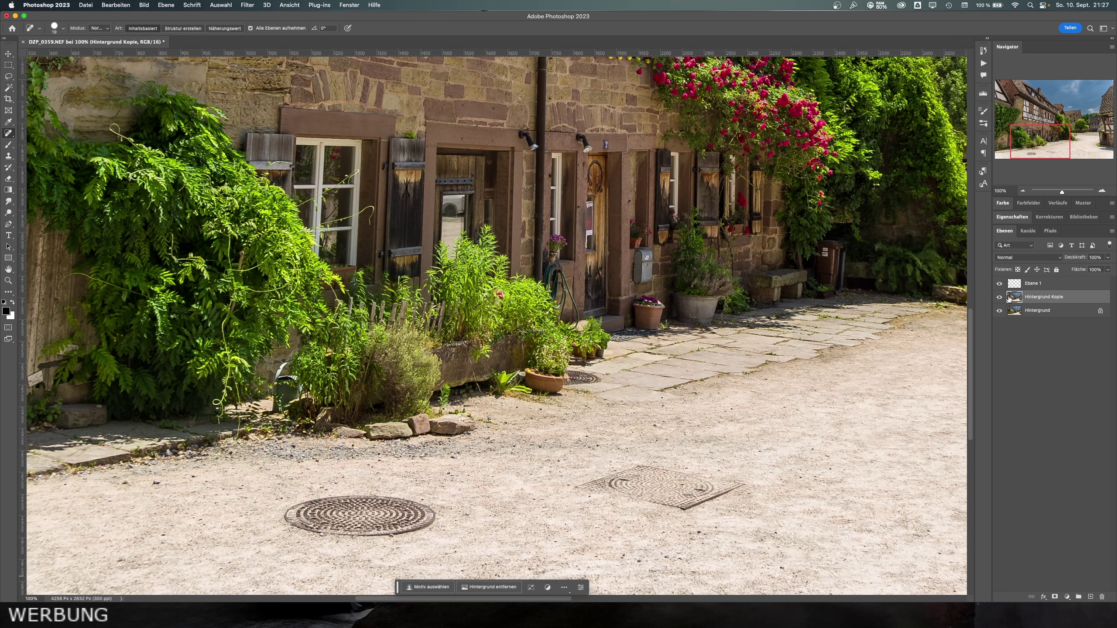
Delete Hintergrund Kopie, select Ebene 1, and briefly hide the background to inspect it.
{"action": "left_click_drag", "start_coordinate": [1016, 297], "coordinate": [1103, 596]}
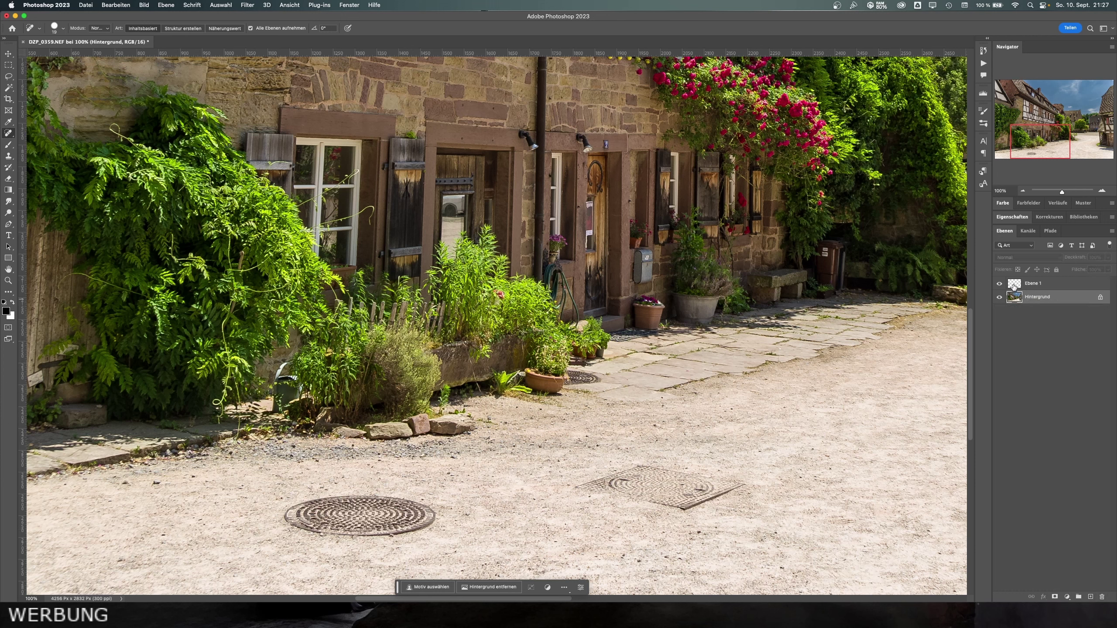
{"action": "left_click", "coordinate": [1016, 285]}
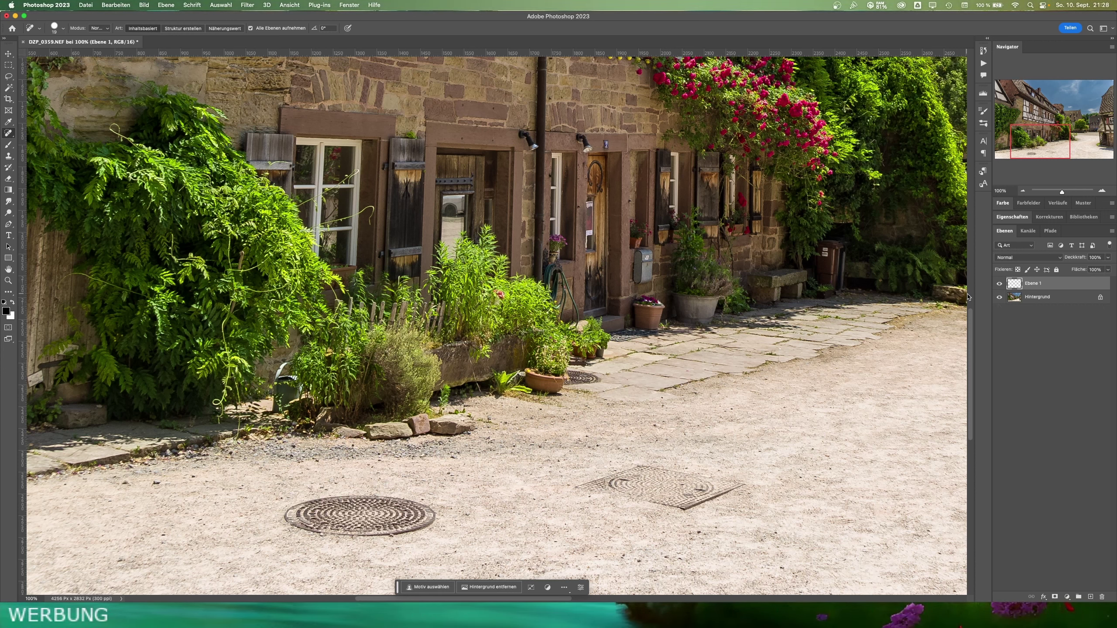
{"action": "left_click", "coordinate": [1001, 298]}
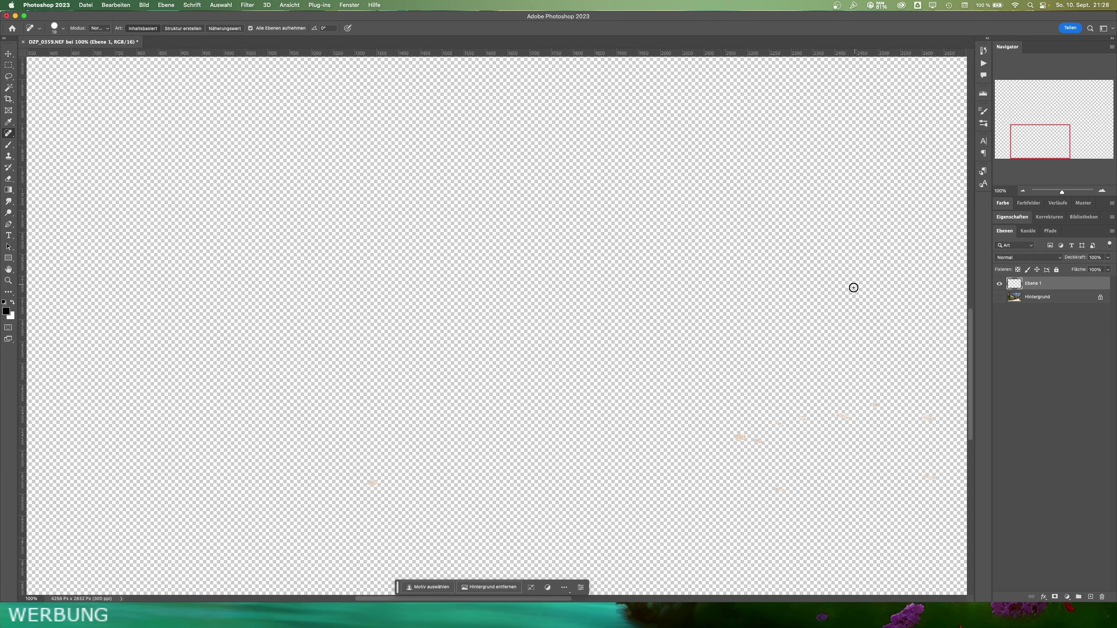
{"action": "left_click", "coordinate": [999, 299]}
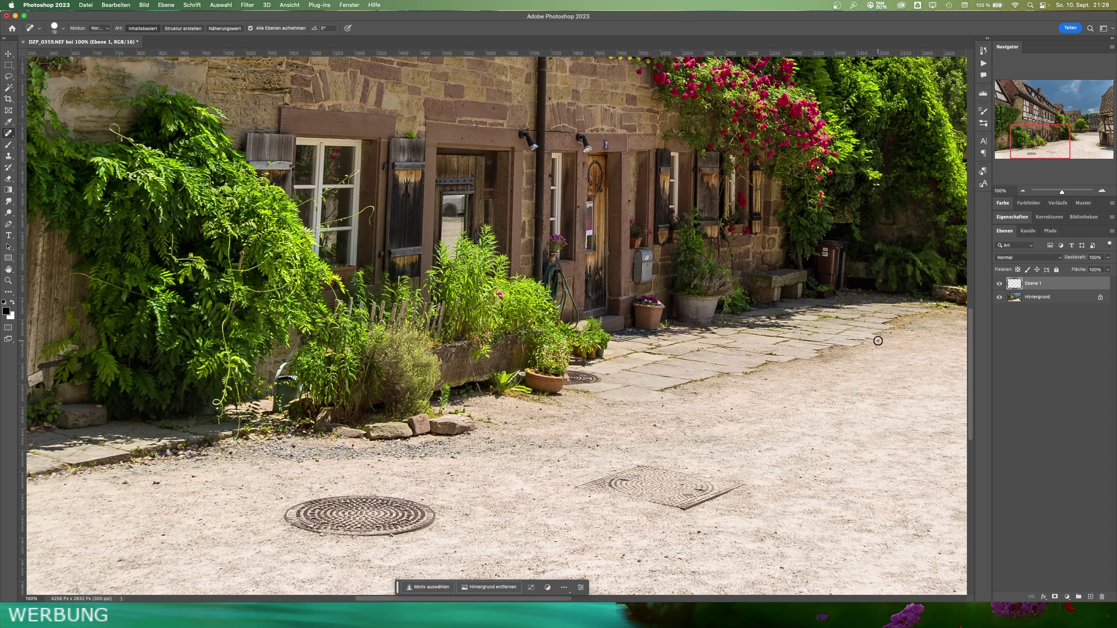
Zoom out to 66.67% and pan to the buildings and sky across the courtyard.
{"action": "left_click", "coordinate": [1023, 190]}
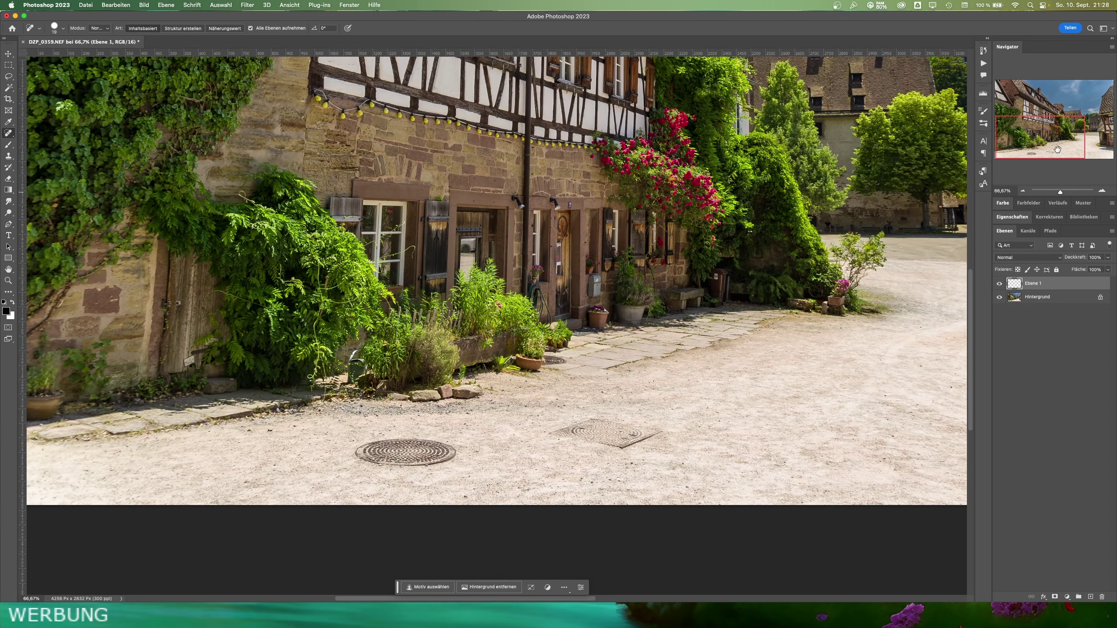
{"action": "mouse_move", "coordinate": [1057, 150]}
{"action": "left_mouse_down"}
{"action": "mouse_move", "coordinate": [1081, 133]}
{"action": "mouse_move", "coordinate": [1032, 177]}
{"action": "left_mouse_up"}
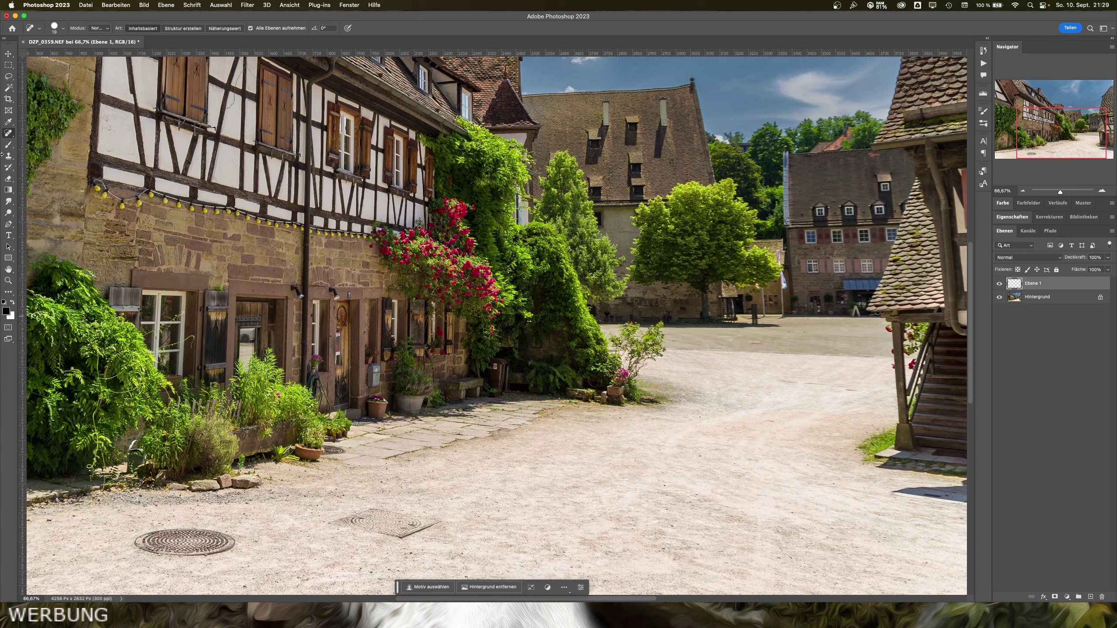
Erase the square manhole cover with the Remove tool, then the round one at brush size 89.
{"action": "right_click", "coordinate": [8, 133]}
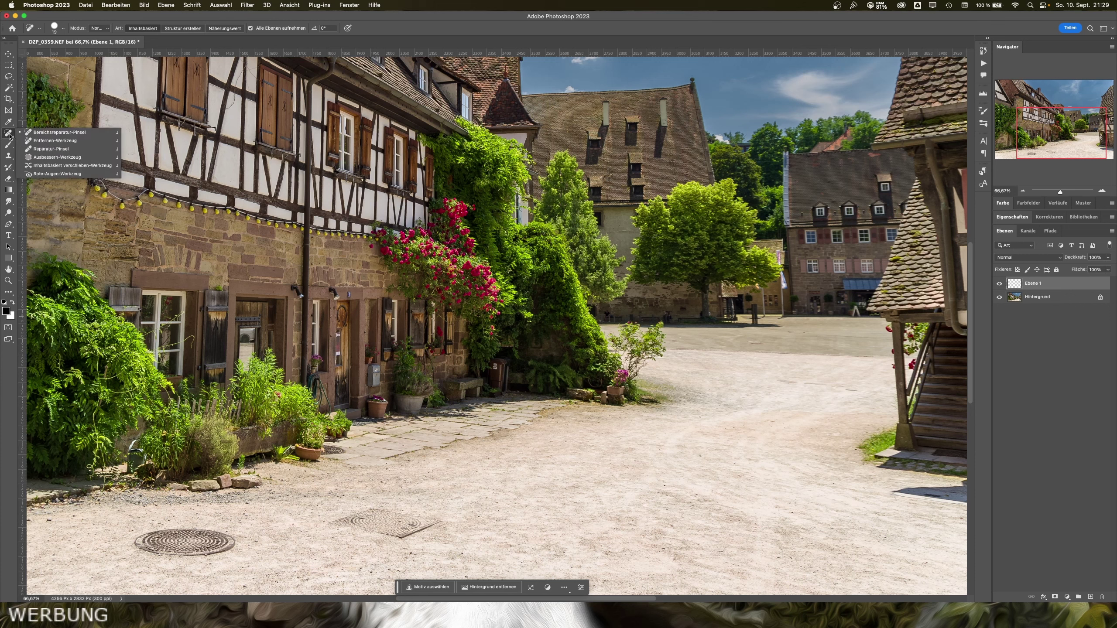
{"action": "left_click", "coordinate": [33, 141]}
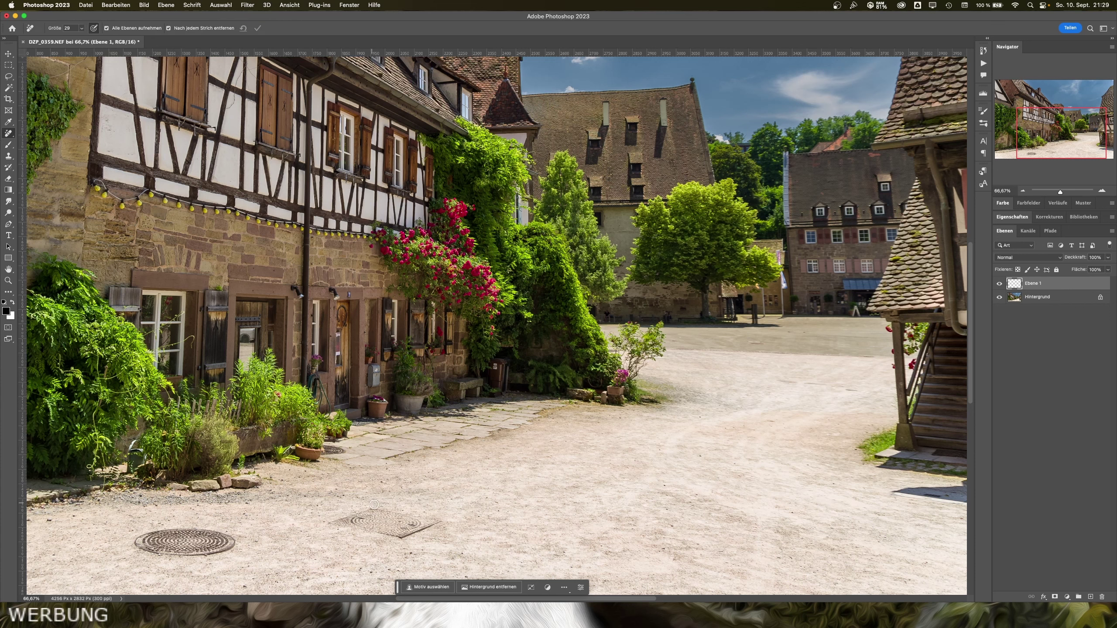
{"action": "mouse_move", "coordinate": [367, 509]}
{"action": "left_mouse_down"}
{"action": "mouse_move", "coordinate": [354, 526]}
{"action": "mouse_move", "coordinate": [402, 537]}
{"action": "mouse_move", "coordinate": [443, 518]}
{"action": "mouse_move", "coordinate": [377, 511]}
{"action": "mouse_move", "coordinate": [348, 522]}
{"action": "mouse_move", "coordinate": [424, 525]}
{"action": "mouse_move", "coordinate": [370, 516]}
{"action": "mouse_move", "coordinate": [382, 517]}
{"action": "left_mouse_up"}
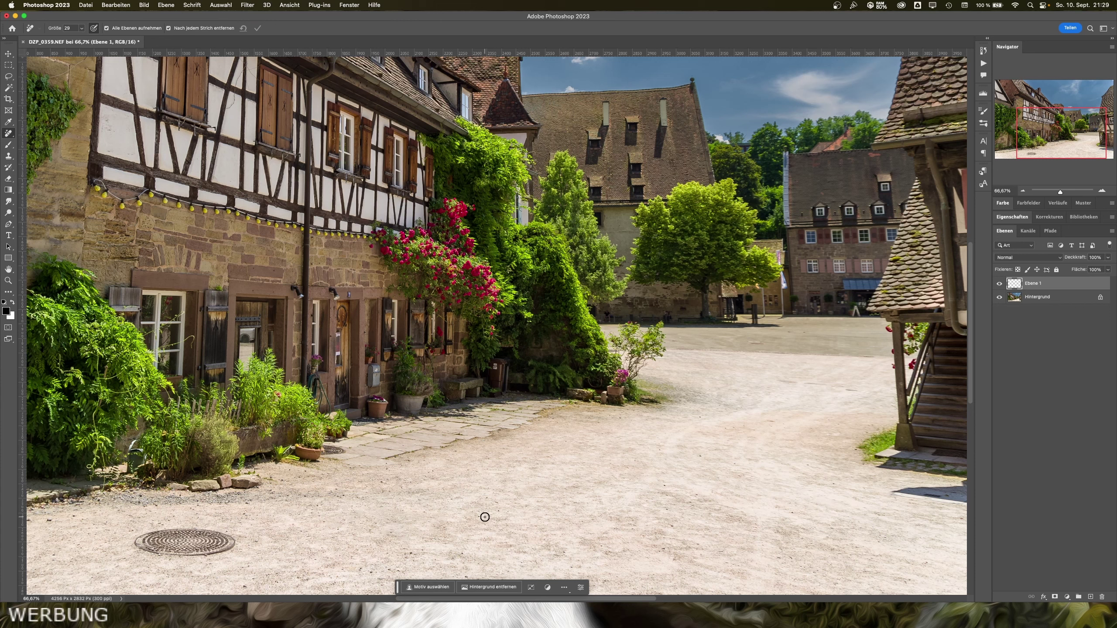
{"action": "left_click_drag", "start_coordinate": [472, 528], "coordinate": [488, 528]}
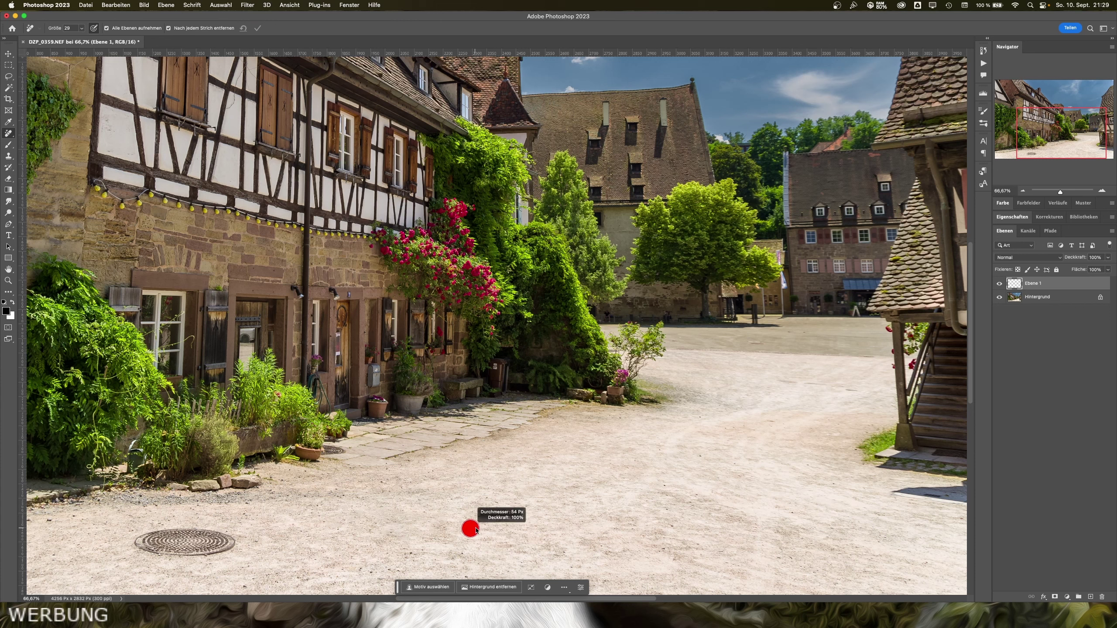
{"action": "mouse_move", "coordinate": [178, 531]}
{"action": "left_mouse_down"}
{"action": "mouse_move", "coordinate": [136, 543]}
{"action": "mouse_move", "coordinate": [224, 548]}
{"action": "mouse_move", "coordinate": [176, 531]}
{"action": "mouse_move", "coordinate": [216, 537]}
{"action": "left_mouse_up"}
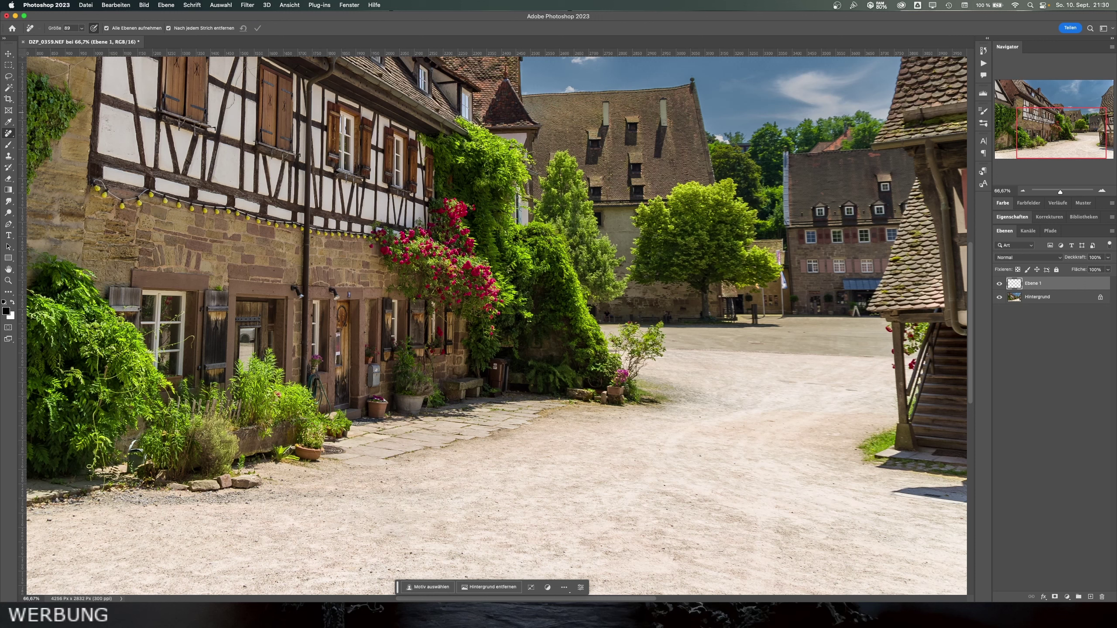
Select the Hintergrund layer in the Layers panel.
{"action": "left_click", "coordinate": [1028, 299]}
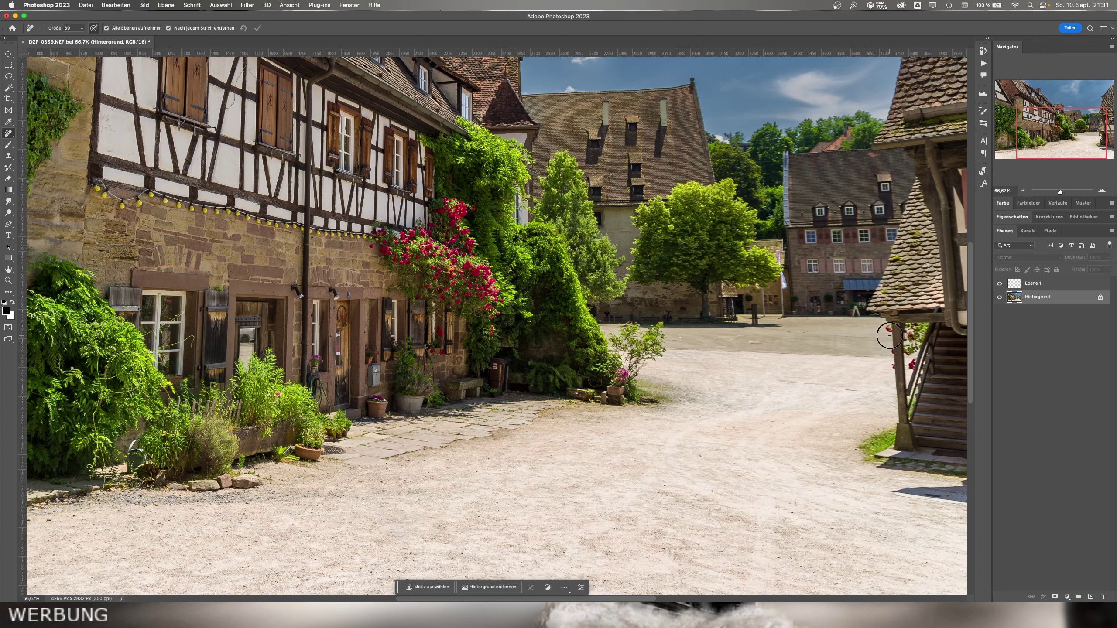
Open the Datei menu to reach Speichern unter for the retouched image.
{"action": "left_click", "coordinate": [85, 5]}
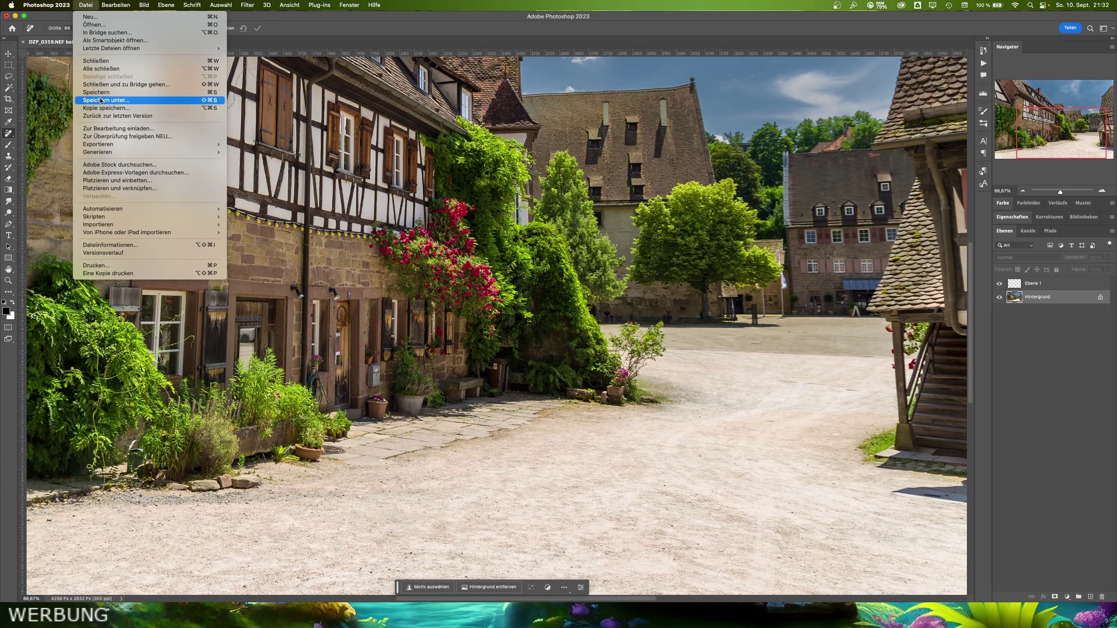
Dismiss the Datei menu, zoom to 100% and frame the half-timbered house facade.
{"action": "left_click", "coordinate": [101, 101]}
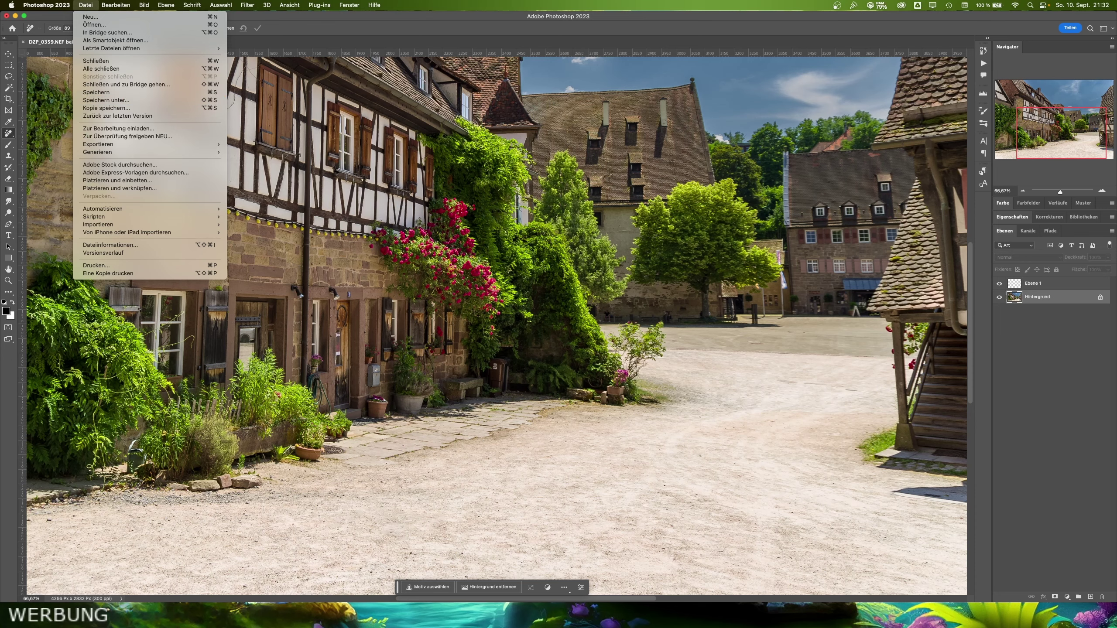
{"action": "left_click", "coordinate": [1103, 192]}
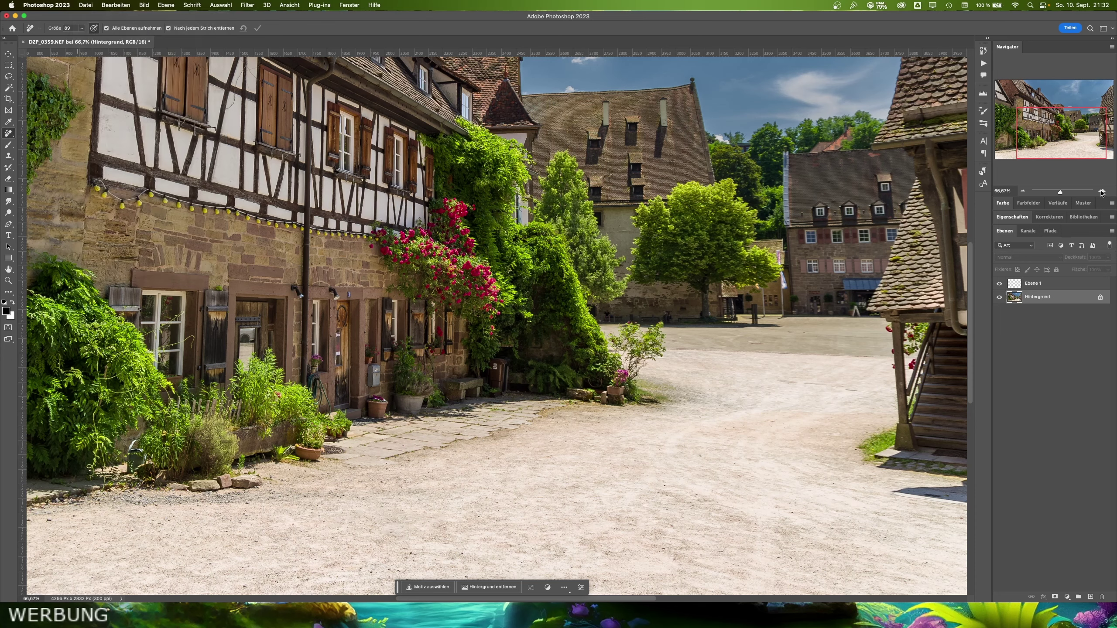
{"action": "left_click_drag", "start_coordinate": [1064, 140], "coordinate": [1052, 131]}
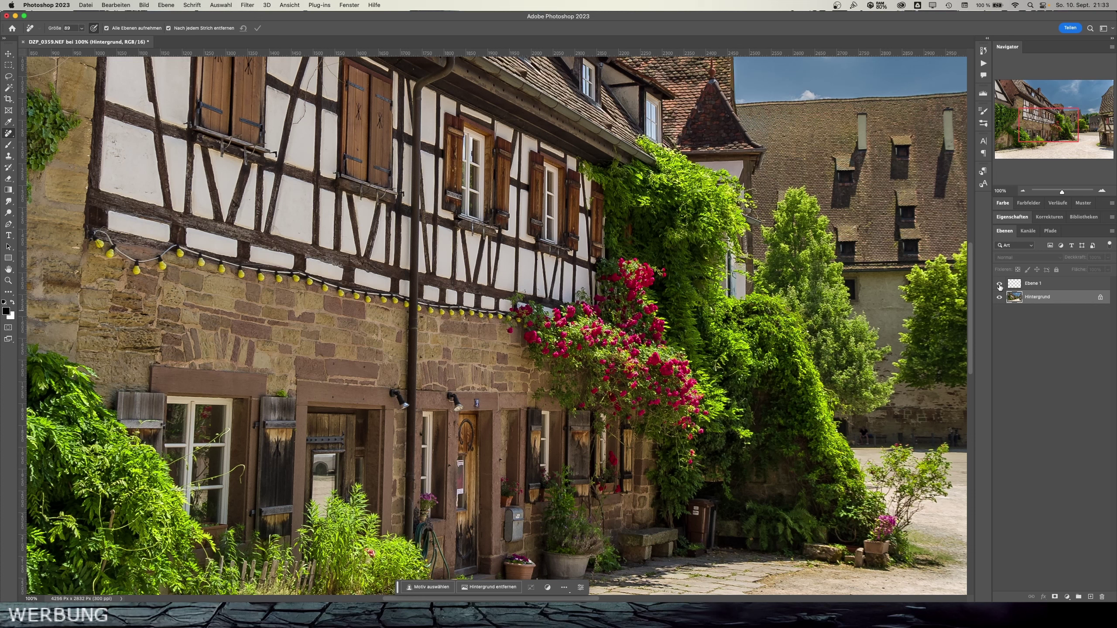
Toggle Ebene 1 to compare with the original, then leave it visible and selected.
{"action": "left_click", "coordinate": [999, 284]}
{"action": "left_click", "coordinate": [999, 283]}
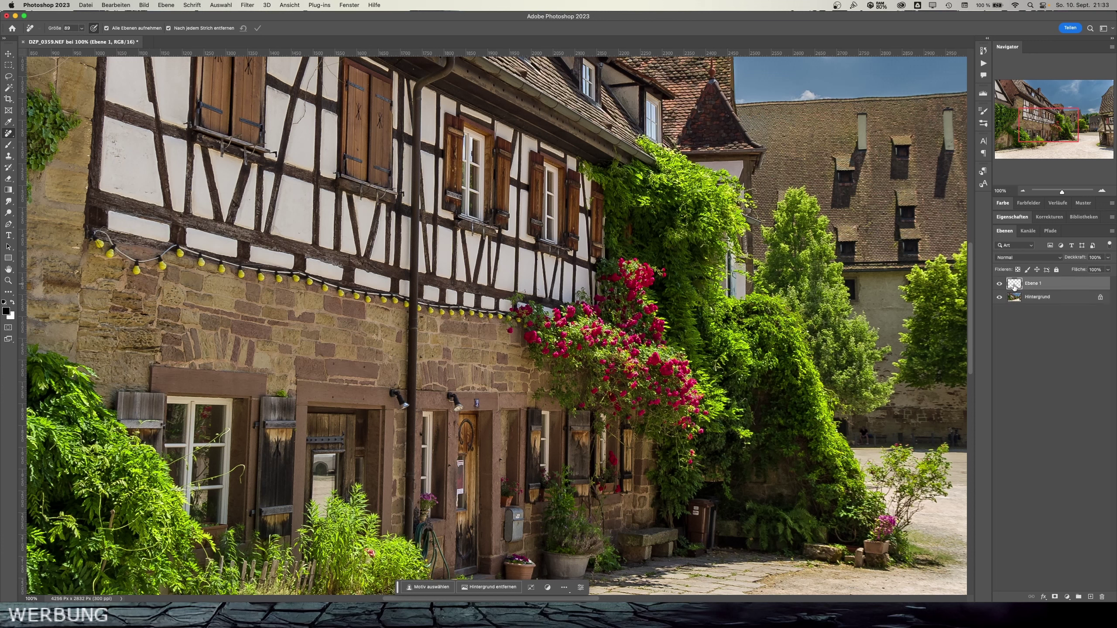
{"action": "left_click", "coordinate": [1000, 284]}
{"action": "left_click", "coordinate": [1015, 301]}
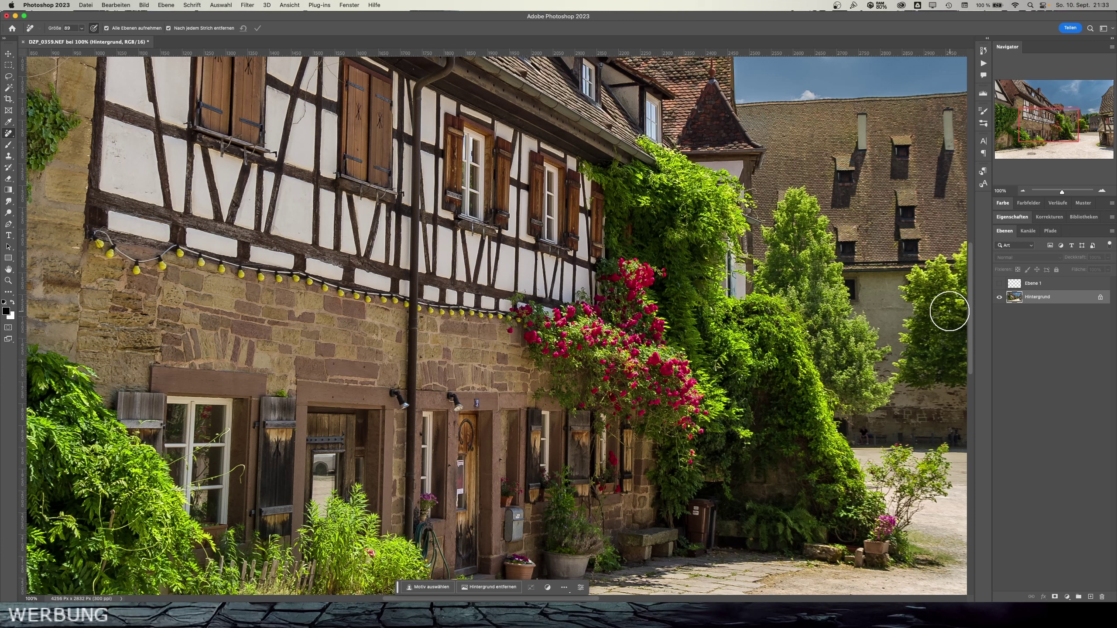
{"action": "left_click", "coordinate": [1000, 283]}
{"action": "left_click", "coordinate": [1025, 284]}
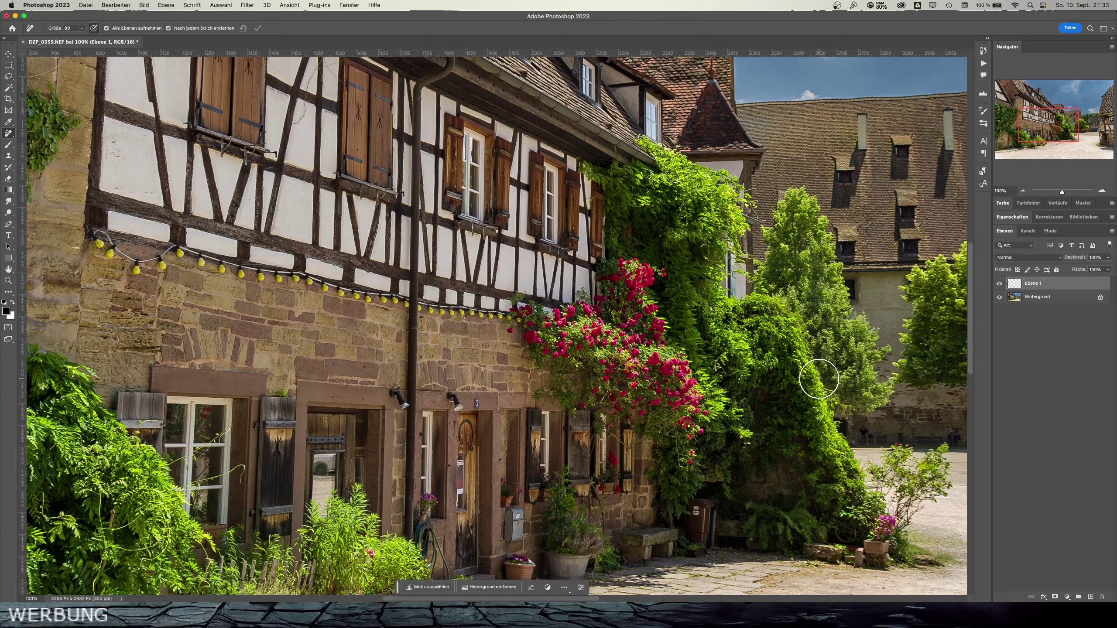
Switch to the Reparatur-Pinsel and set a healing source on clean courtyard gravel.
{"action": "right_click", "coordinate": [15, 136]}
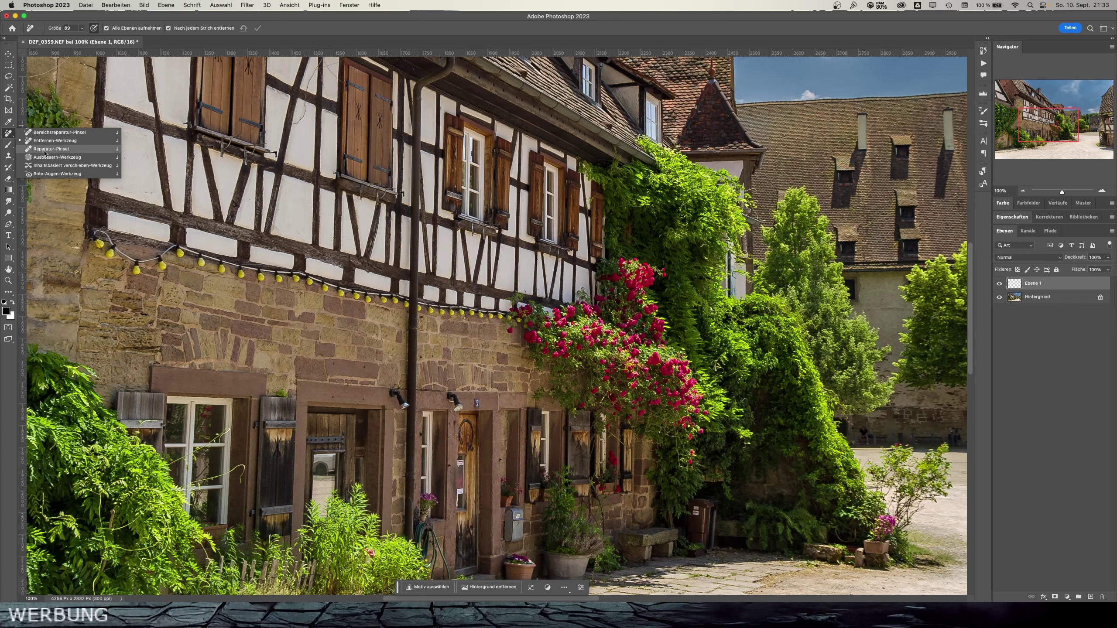
{"action": "left_click", "coordinate": [46, 150]}
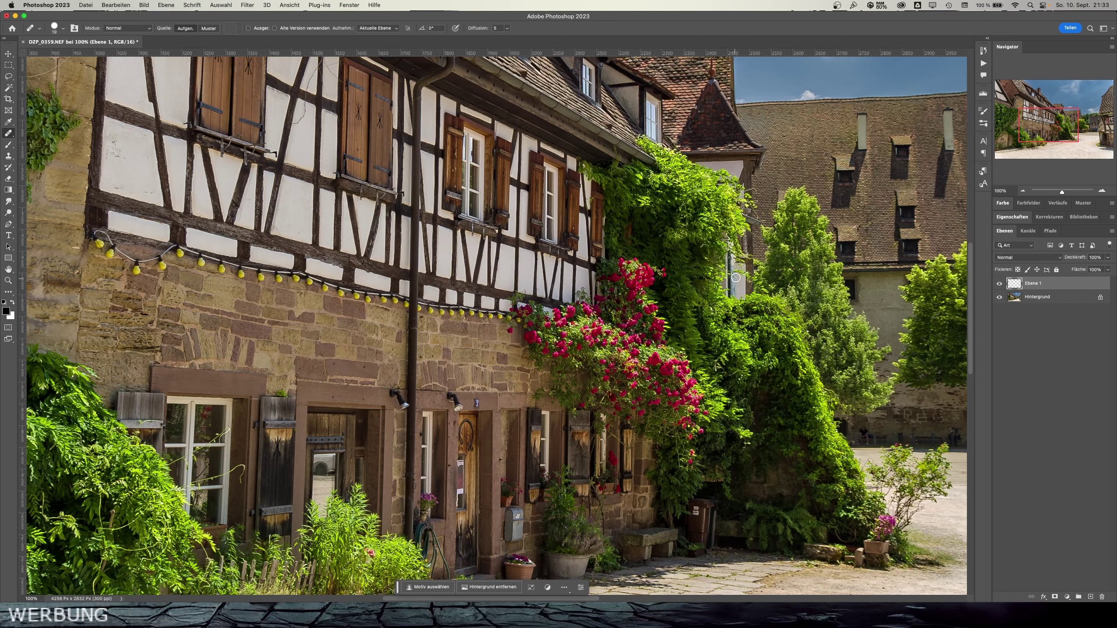
{"action": "left_click_drag", "start_coordinate": [1072, 123], "coordinate": [1094, 140]}
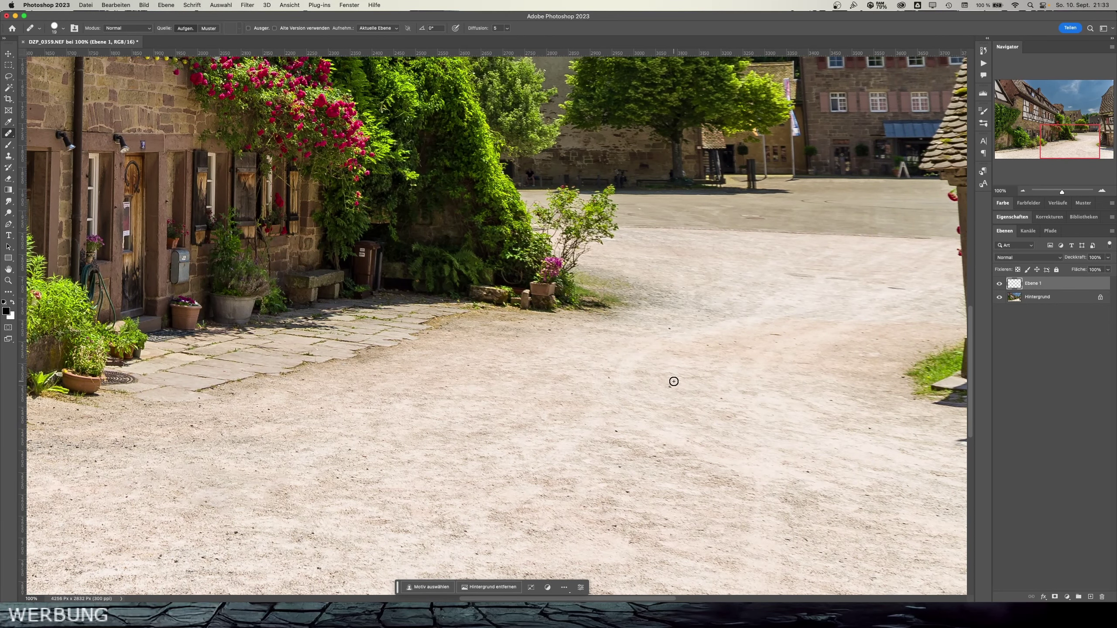
{"action": "left_click", "coordinate": [659, 384], "text": "alt"}
Set Aufnehm. to Alle Ebenen, heal a gravel spot, and sample a new source.
{"action": "left_click", "coordinate": [378, 28]}
{"action": "left_click", "coordinate": [377, 47]}
{"action": "left_click", "coordinate": [722, 398]}
{"action": "left_click", "coordinate": [632, 432], "text": "alt"}
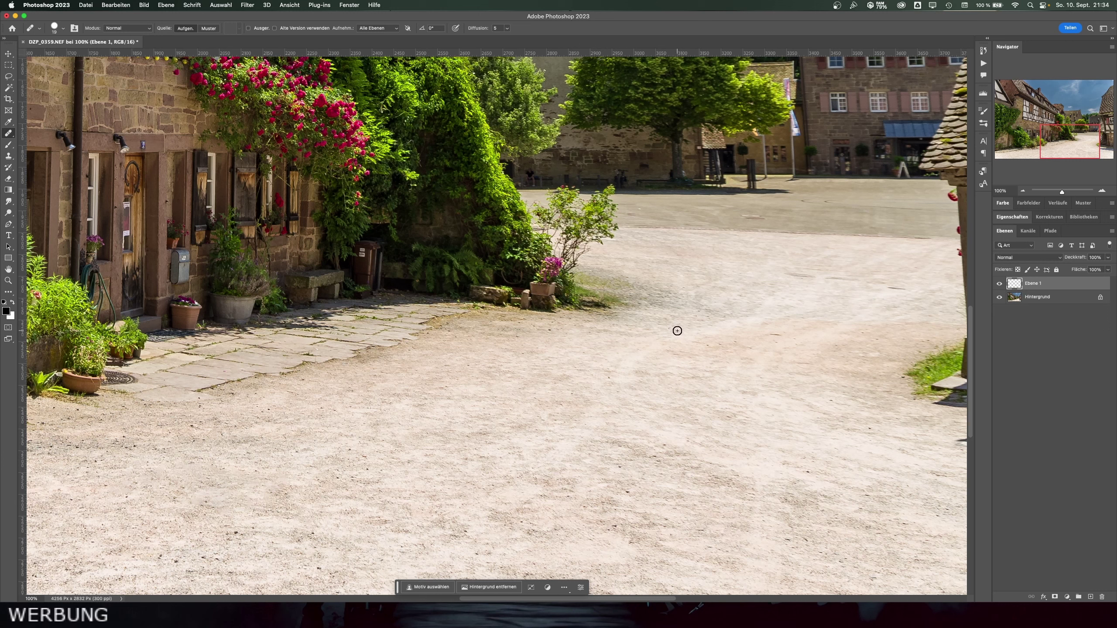
Enable Ausger. alignment, sample clean ground, and enlarge the healing brush to about 95 px.
{"action": "left_click", "coordinate": [249, 28]}
{"action": "left_click", "coordinate": [429, 360], "text": "alt"}
{"action": "mouse_move", "coordinate": [409, 349]}
{"action": "left_mouse_down"}
{"action": "mouse_move", "coordinate": [426, 351]}
{"action": "mouse_move", "coordinate": [416, 351]}
{"action": "left_mouse_up"}
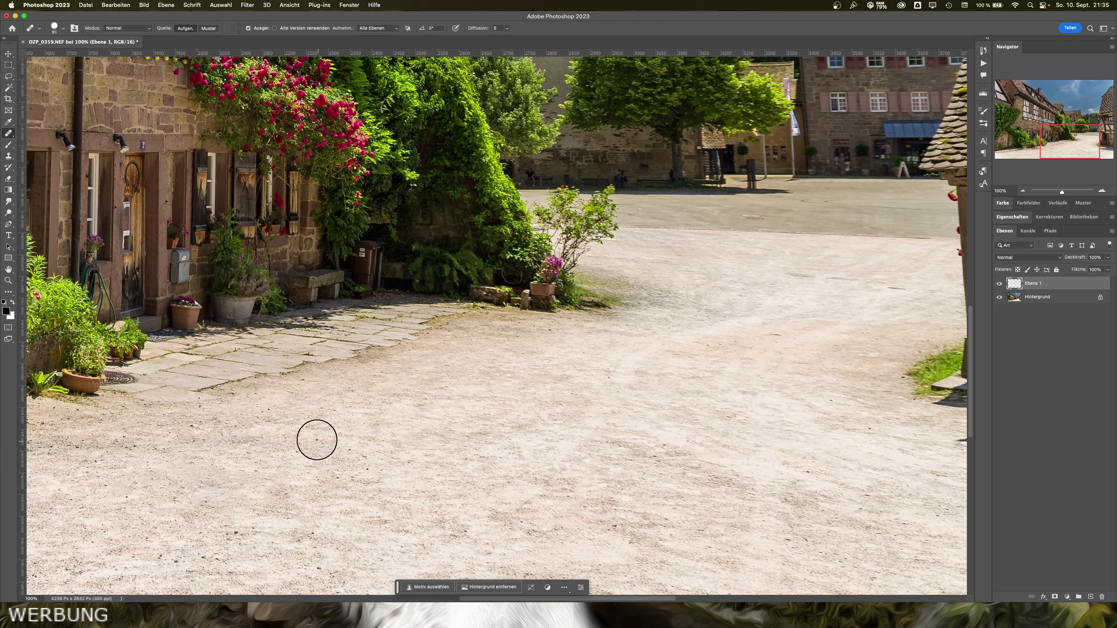
Heal the cracks along the paved path edge, undoing one stone-like patch.
{"action": "left_click", "coordinate": [300, 380]}
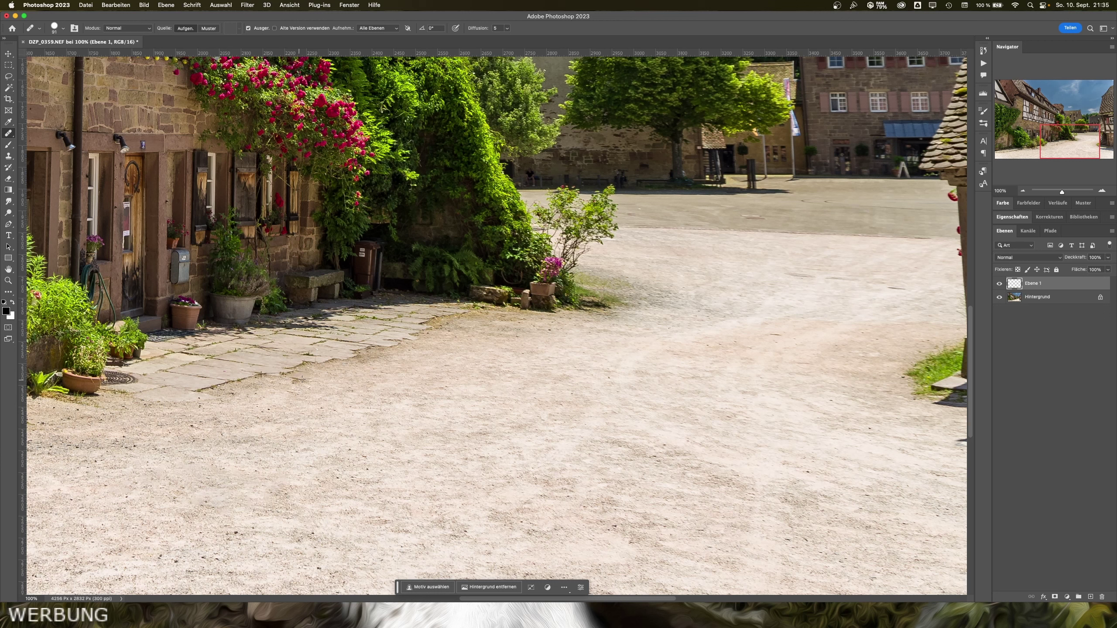
{"action": "left_click", "coordinate": [303, 380]}
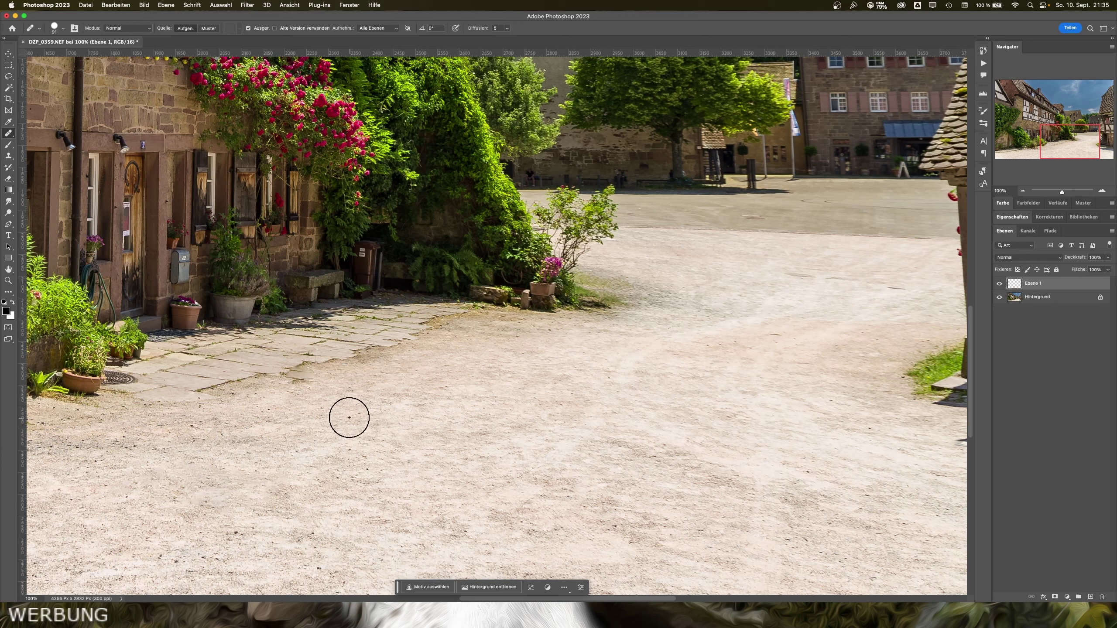
{"action": "left_click", "coordinate": [342, 383]}
{"action": "key", "text": "super+z"}
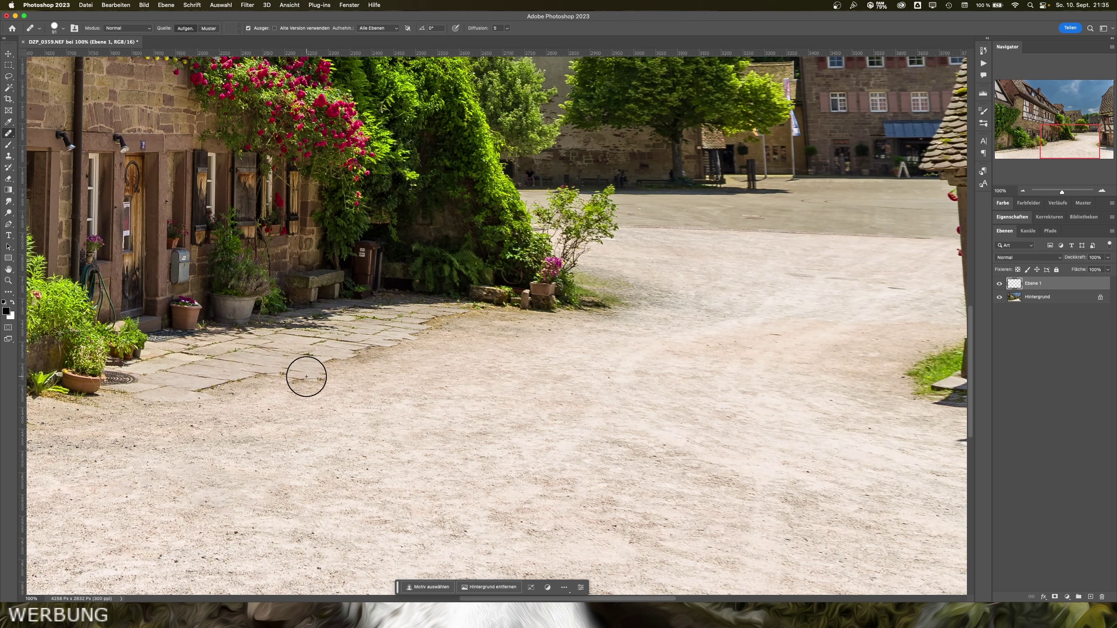
{"action": "left_click_drag", "start_coordinate": [307, 377], "coordinate": [286, 361]}
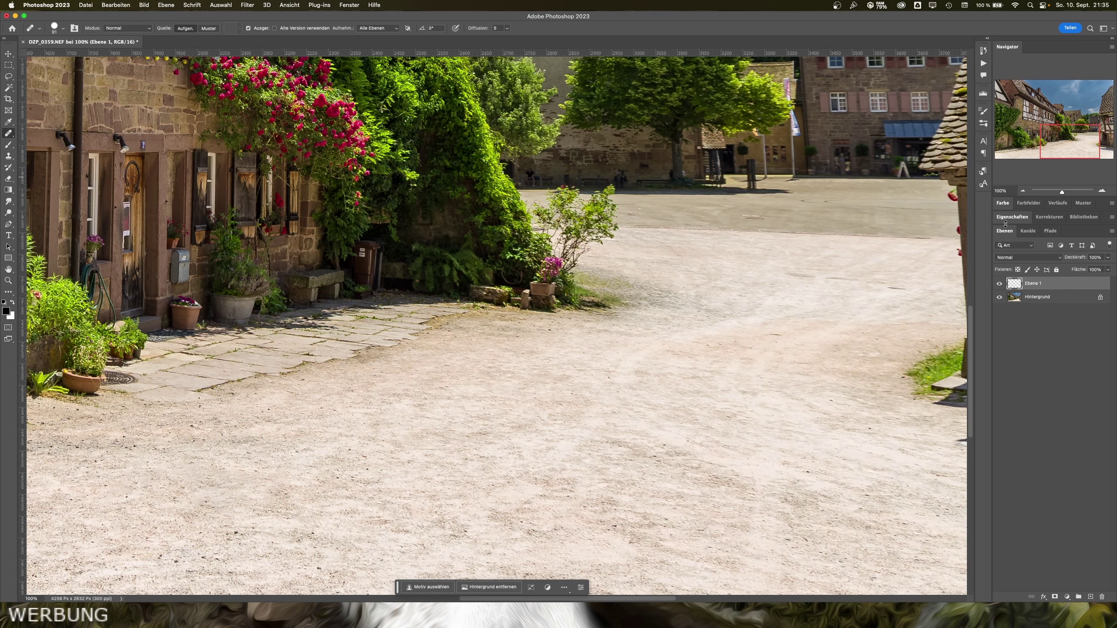
{"action": "left_click_drag", "start_coordinate": [1090, 147], "coordinate": [1089, 154]}
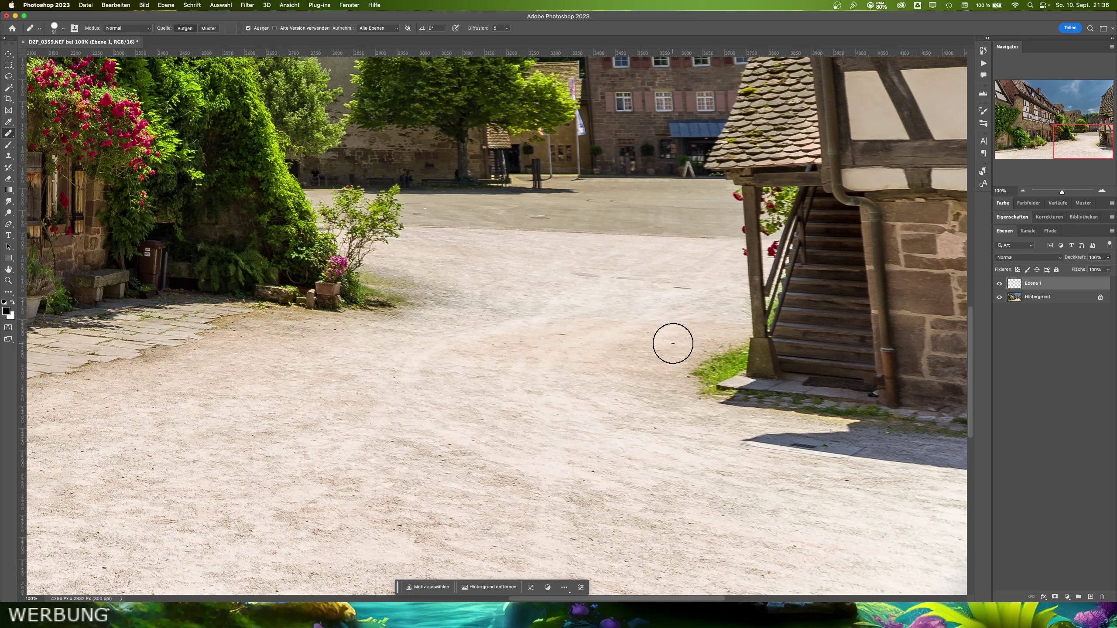
Shrink the healing brush to about 33 pixels for finer gravel work.
{"action": "left_click_drag", "start_coordinate": [672, 345], "coordinate": [662, 340]}
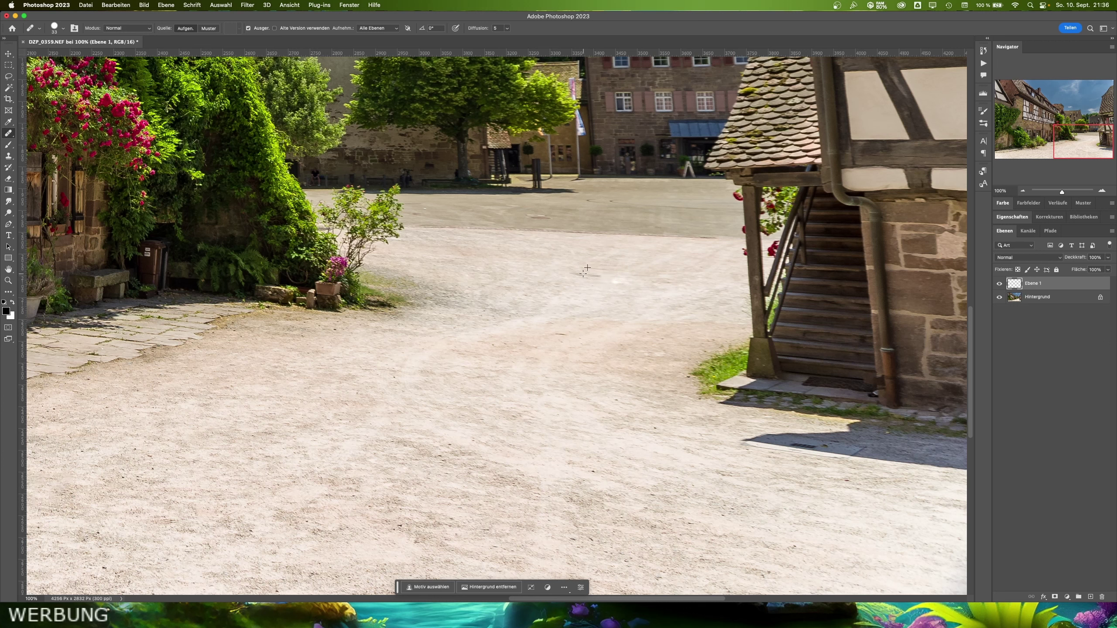
Sample a new source near the stairway and heal a small gravel spot.
{"action": "left_click", "coordinate": [624, 292], "text": "alt"}
{"action": "left_click_drag", "start_coordinate": [620, 291], "coordinate": [614, 291]}
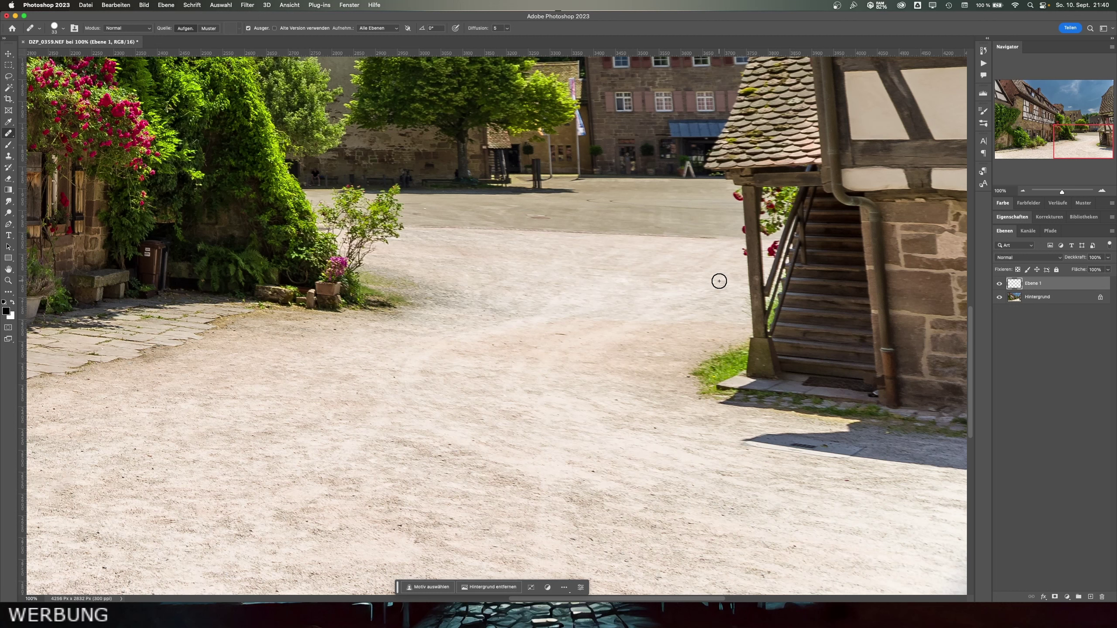
Fit the whole courtyard photo on screen with the Hand tool.
{"action": "left_click", "coordinate": [9, 270]}
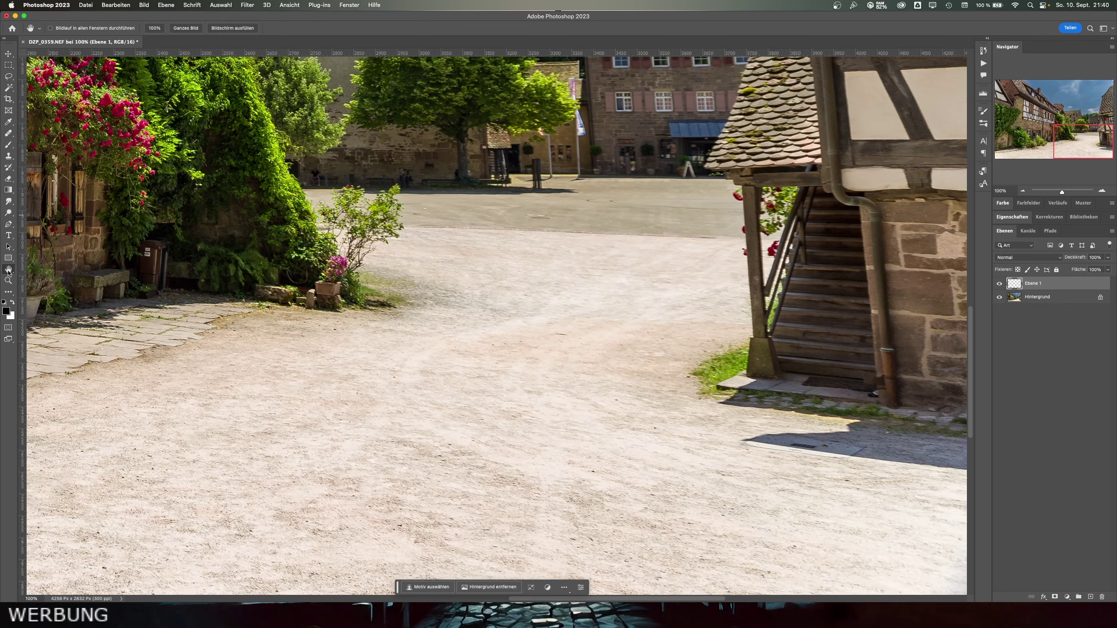
{"action": "double_click", "coordinate": [8, 270]}
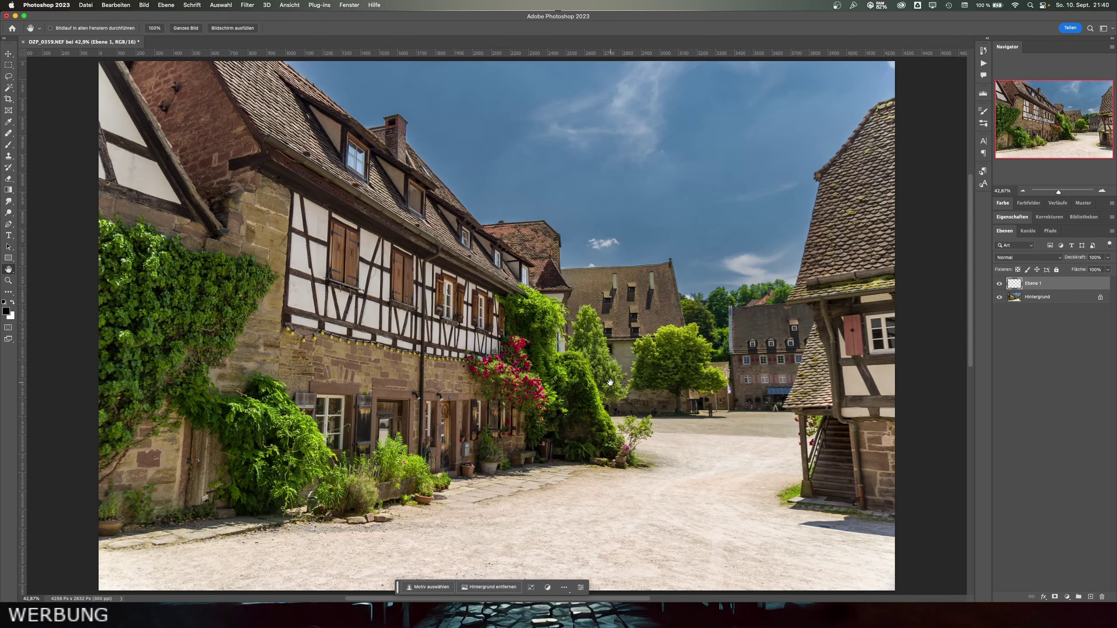